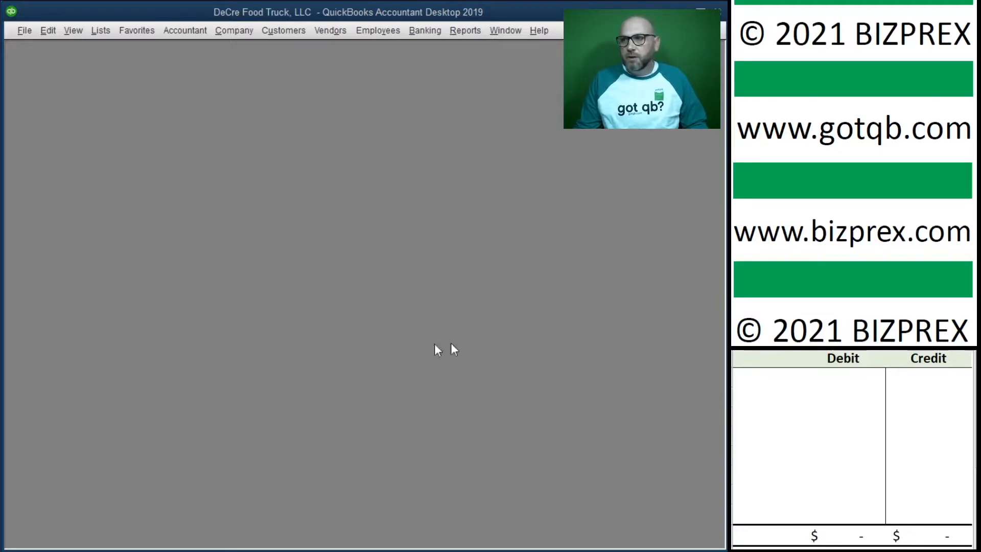
Start reconciling the 21100 Credit Card account from the CreditFirst October statement, with an ending balance of 4,836.45
scroll(815, 161, "down", 10)
scroll(814, 161, "down", 1)
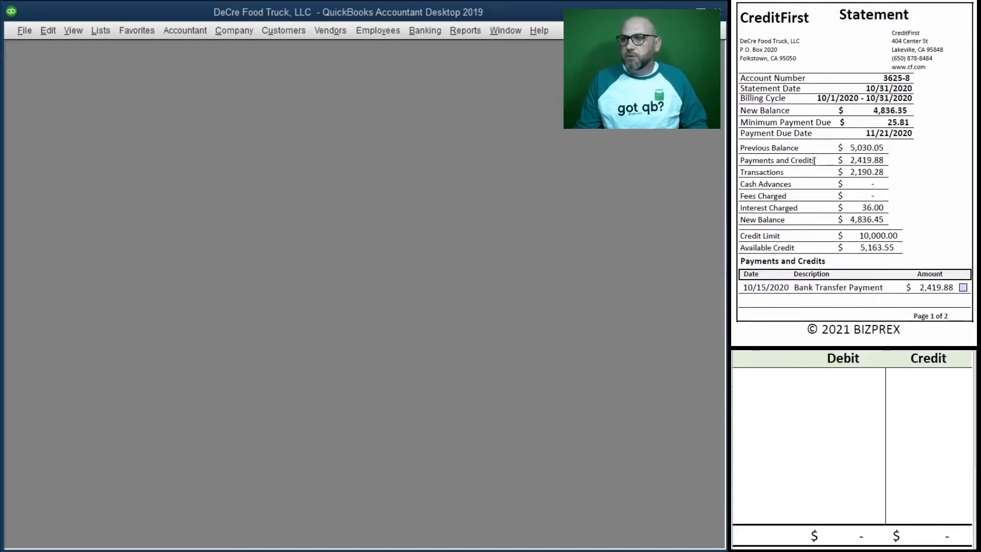
left_click(433, 34)
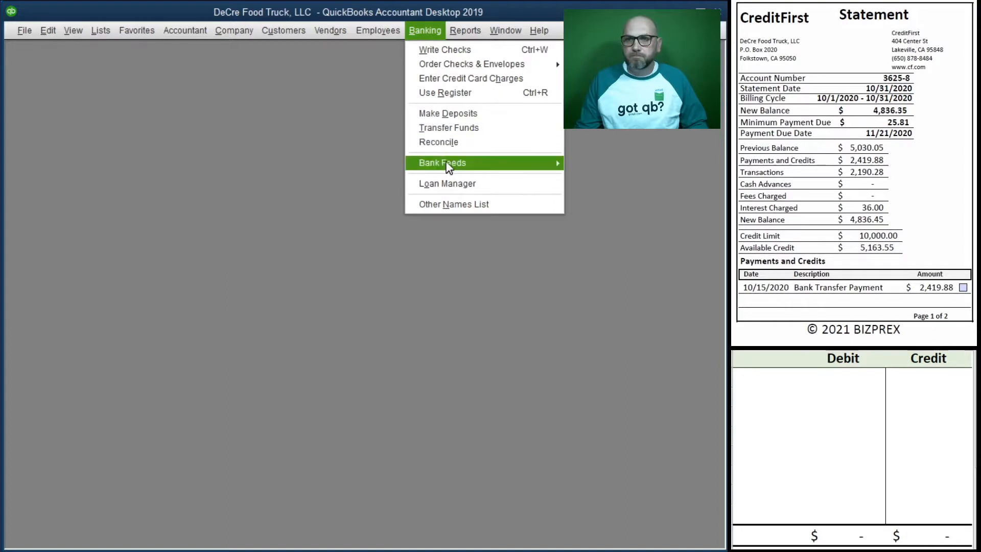
left_click(444, 143)
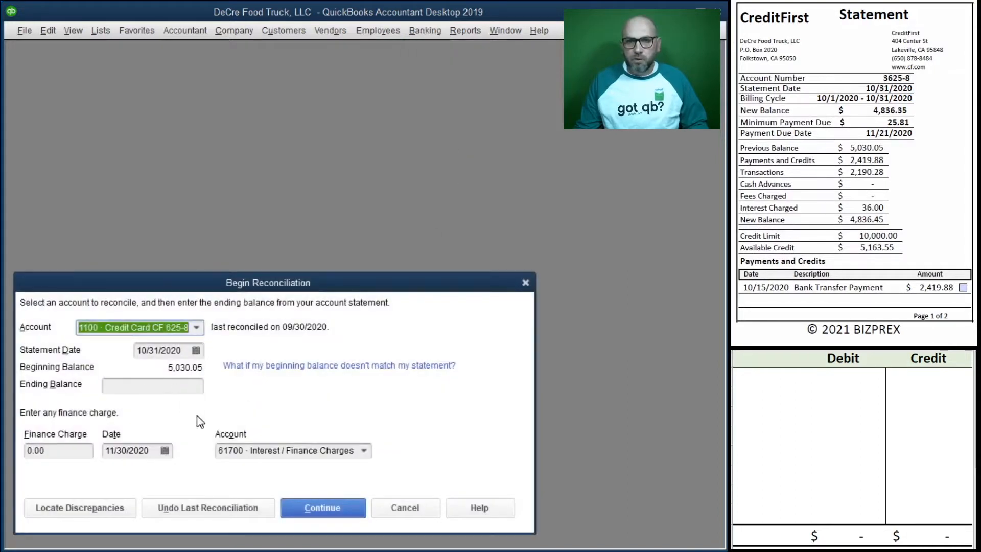
left_click(182, 387)
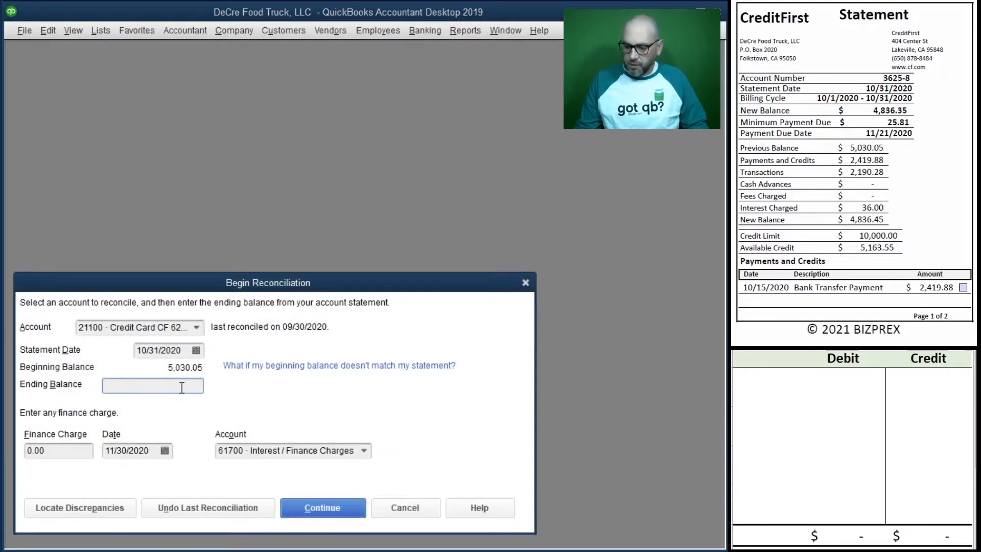
type("4,836.45")
key("Tab")
Enter the statement's interest as a finance charge of 36.00 dated 10/31/2020
scroll(806, 252, "down", 4)
scroll(806, 252, "down", 3)
type("3")
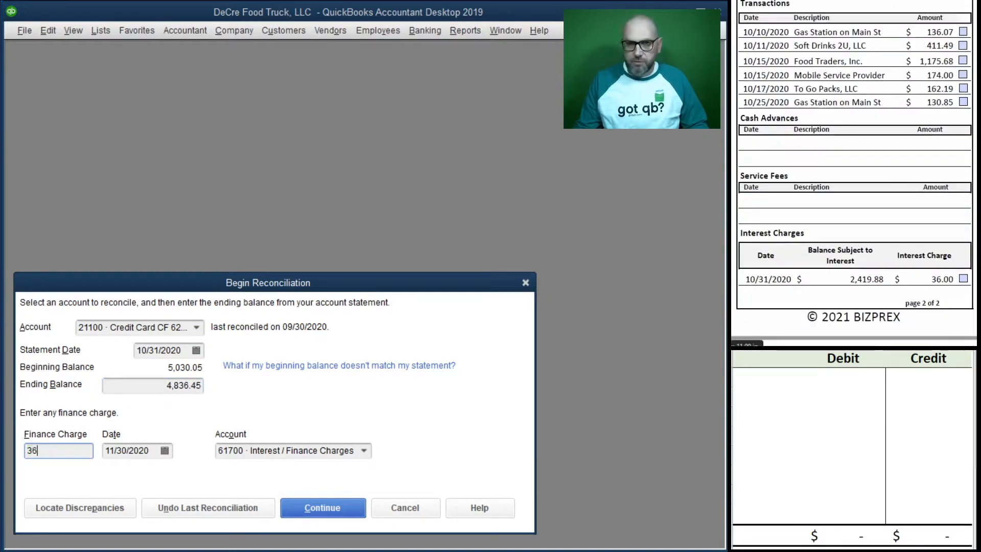
type("6")
key("Tab")
type("10/31/2020")
key("Tab")
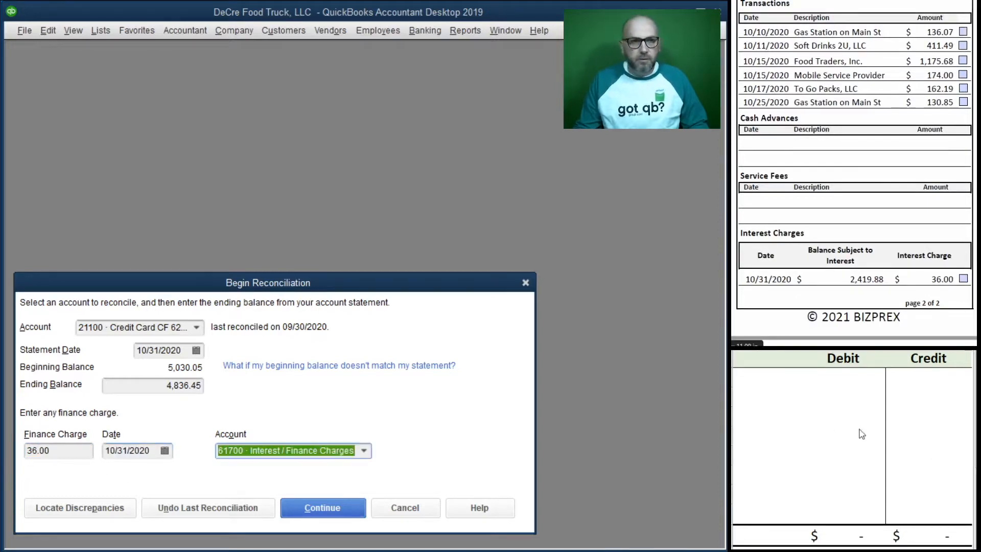
Record account 21100 with a credit of 36.00 on the first row of the debit and credit worksheet
left_click(766, 379)
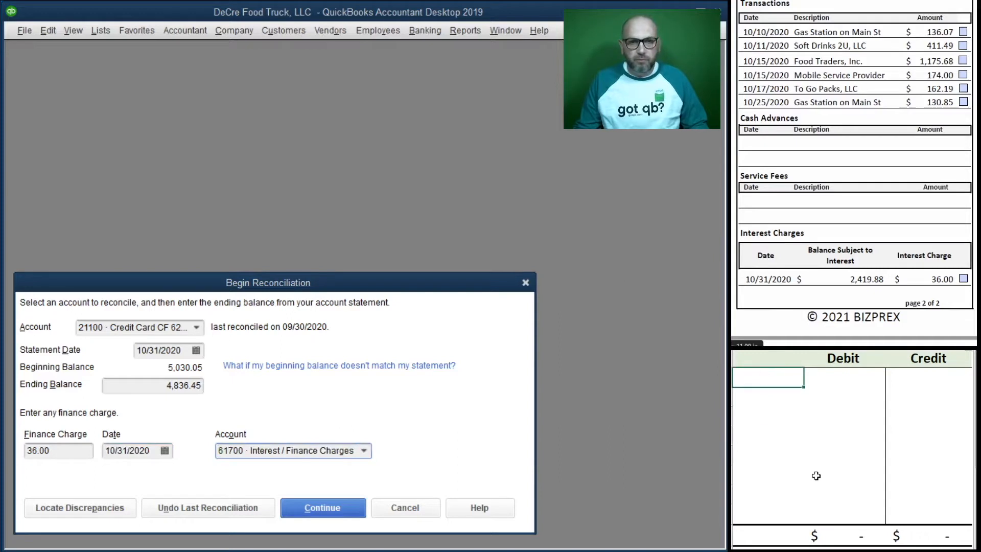
type("21100")
key("Return")
key("Right")
key("Right")
key("Up")
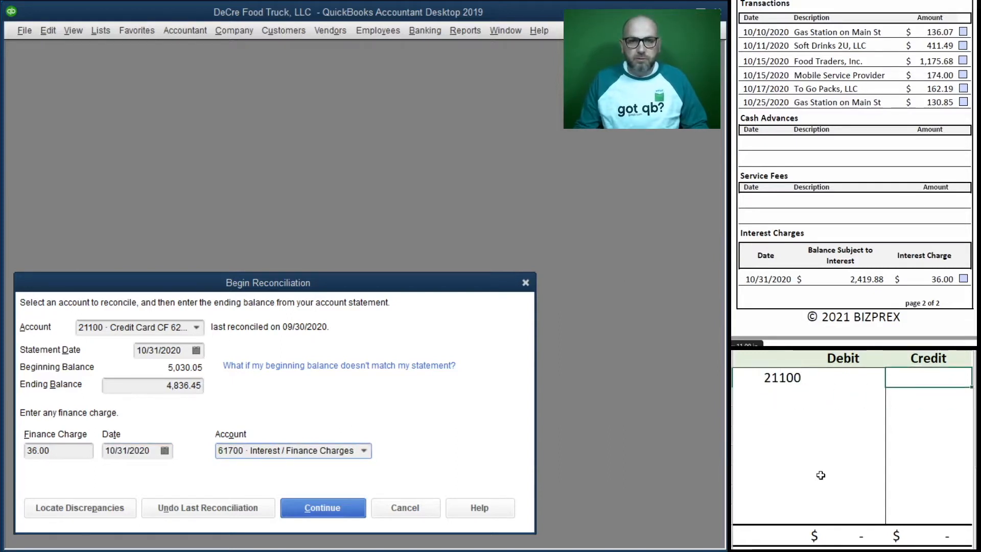
type("36")
key("Return")
key("Left")
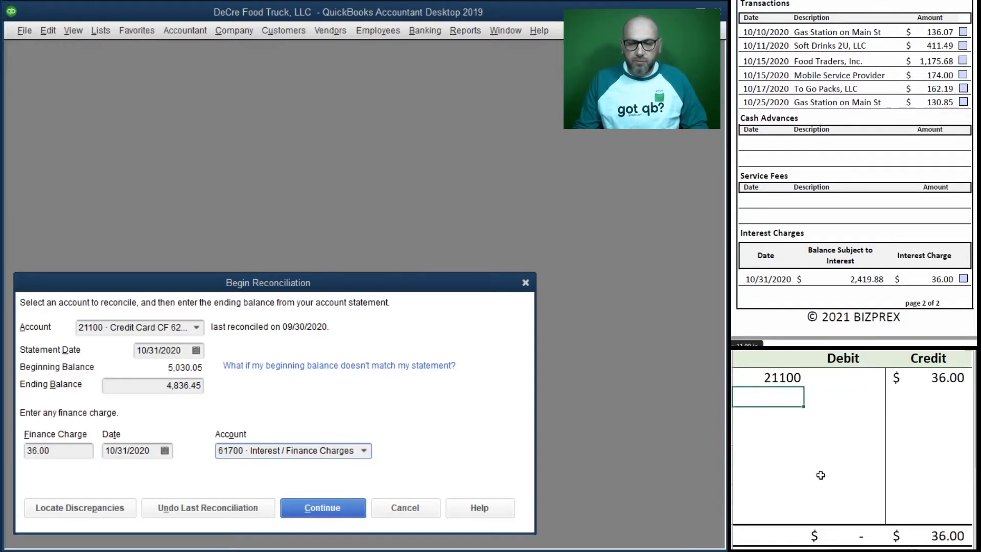
Add account 61700 with a debit of 36.00 on the worksheet's second row
type("61700")
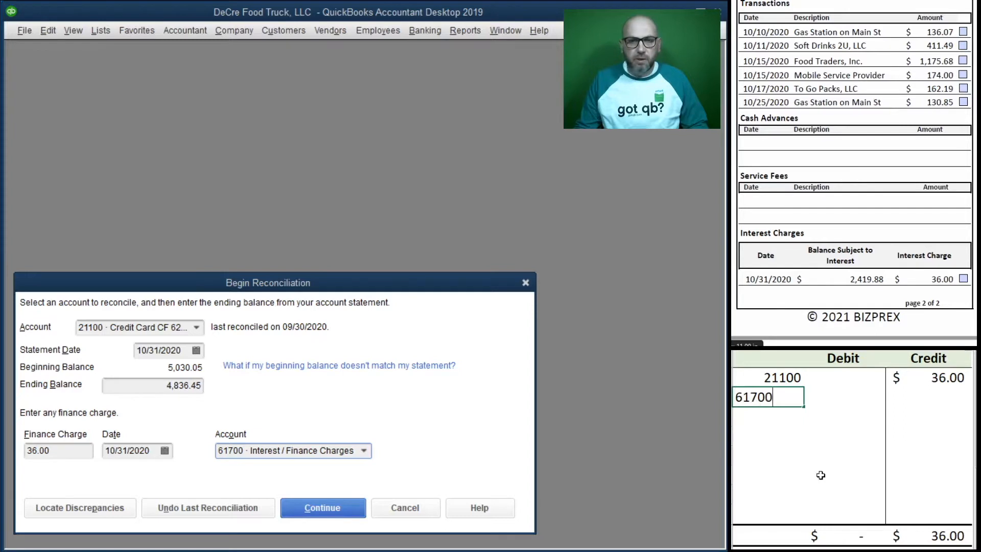
key("ctrl+Return")
key("Right")
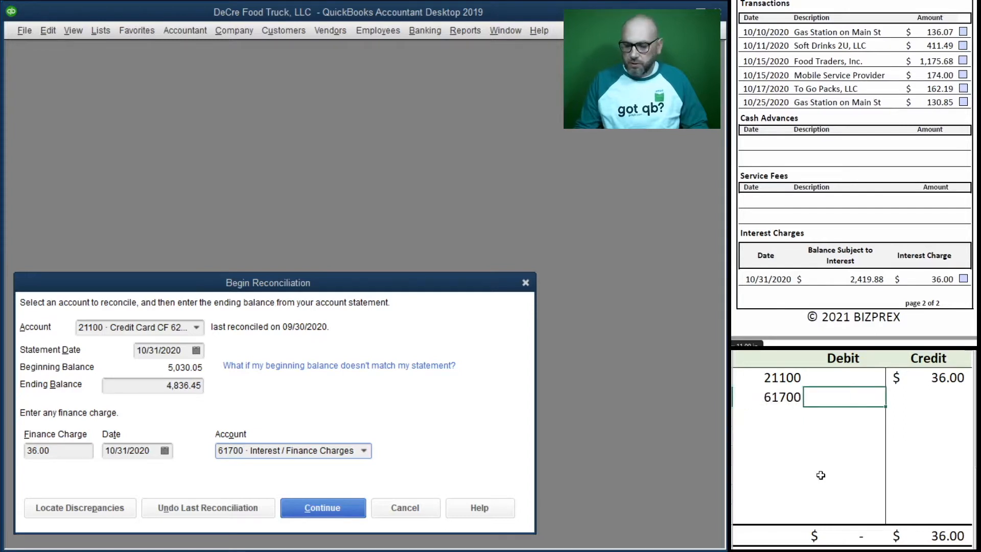
key("Return")
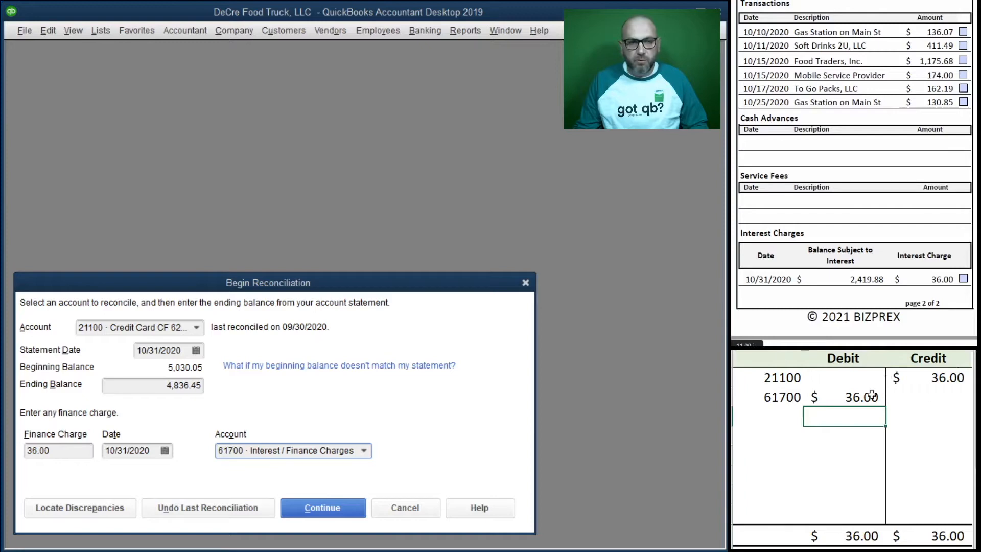
Continue to the credit card reconciliation and clear the 21100 and 61700 entries from the debit and credit worksheet
left_click(318, 511)
left_click_drag(840, 396, 775, 388)
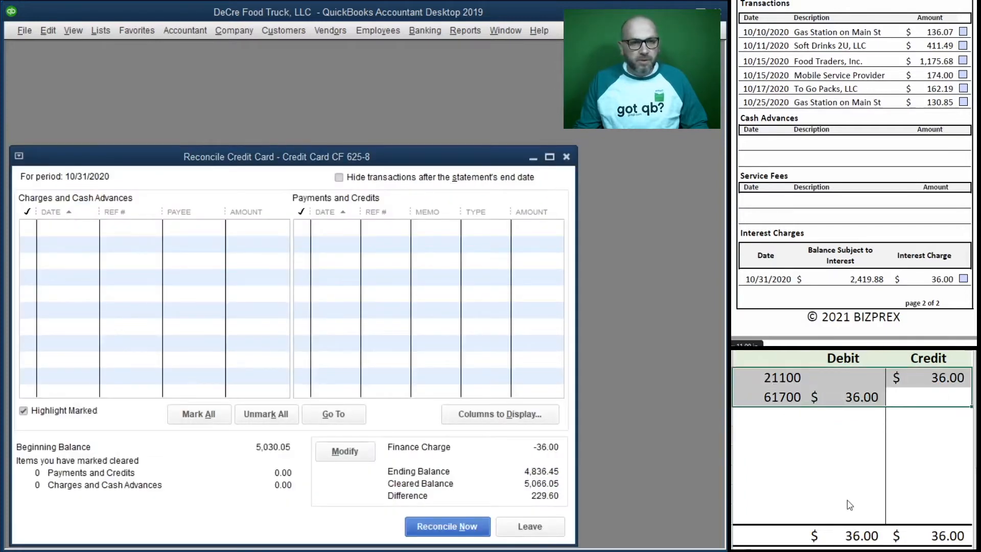
key("Delete")
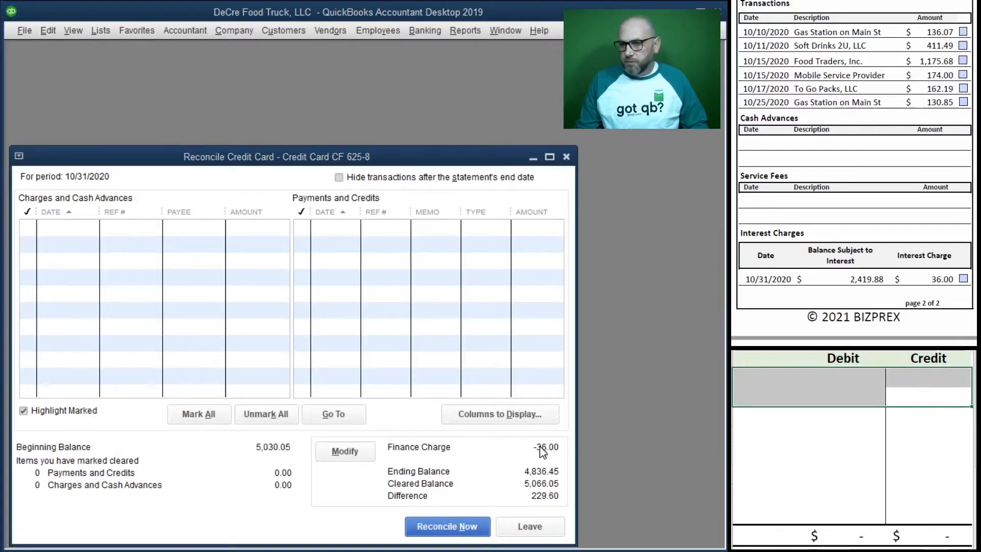
Check off the 10/31/2020 interest charge of 36.00 on the statement
left_click(964, 279)
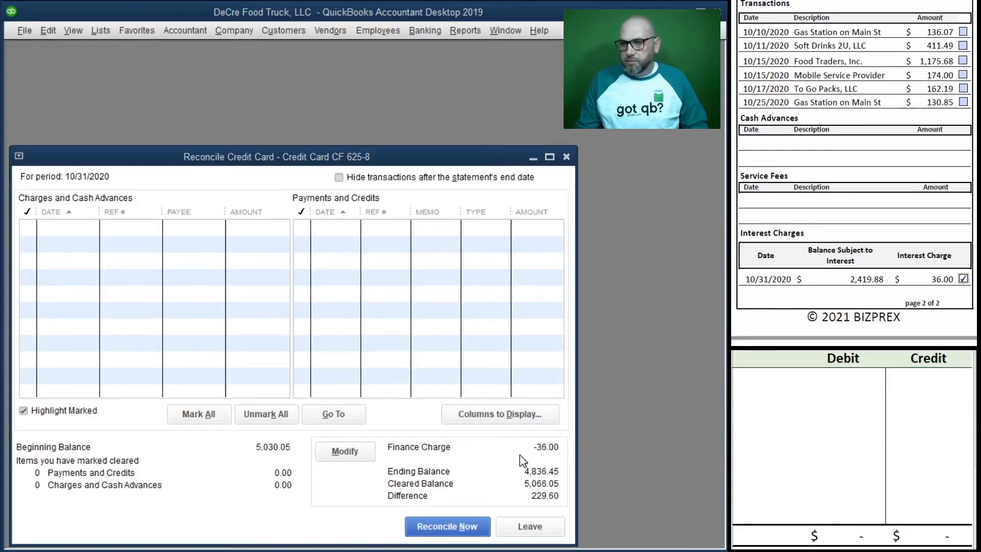
scroll(869, 205, "up", 6)
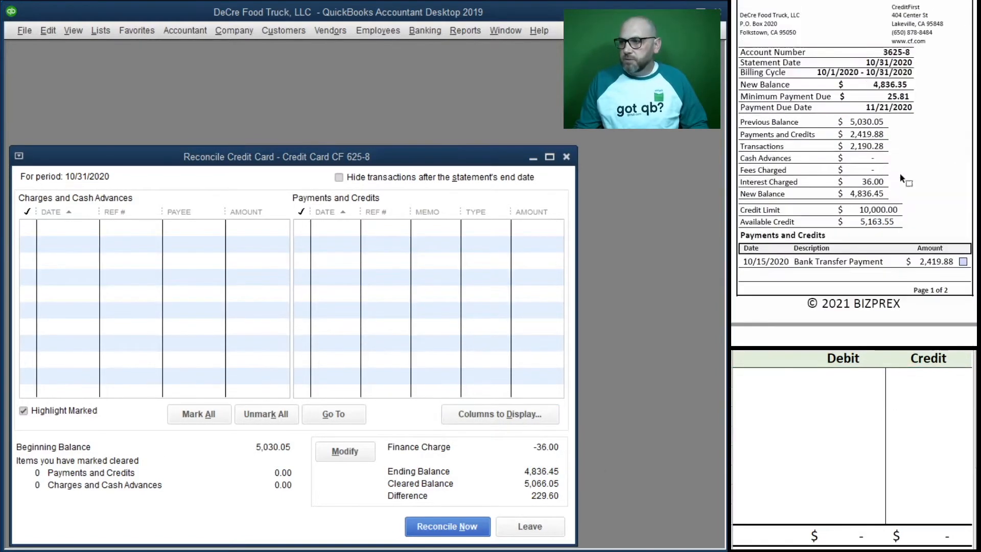
scroll(902, 180, "up", 1)
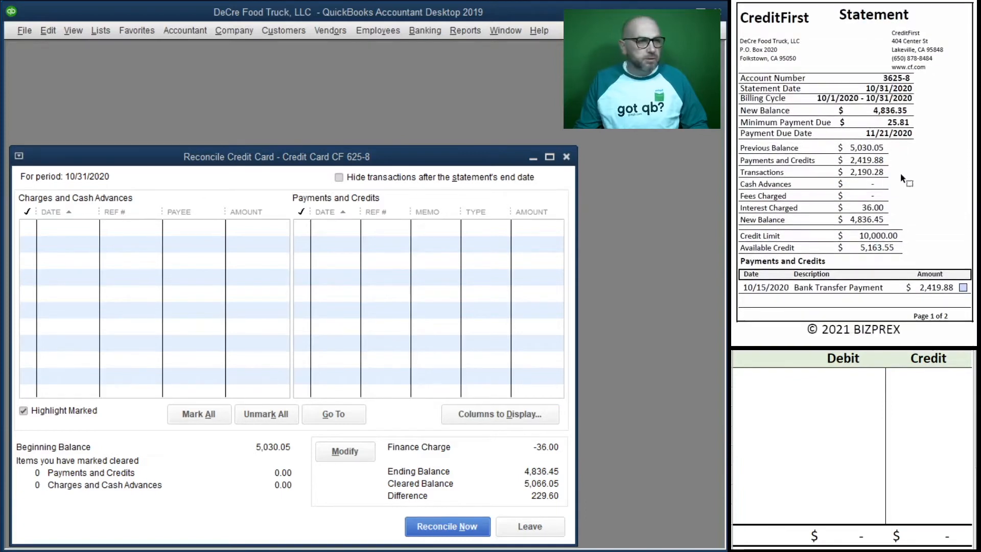
Start a general journal entry and set its entry number to the transaction number on the CreditFirst bank transfer receipt
left_click(236, 32)
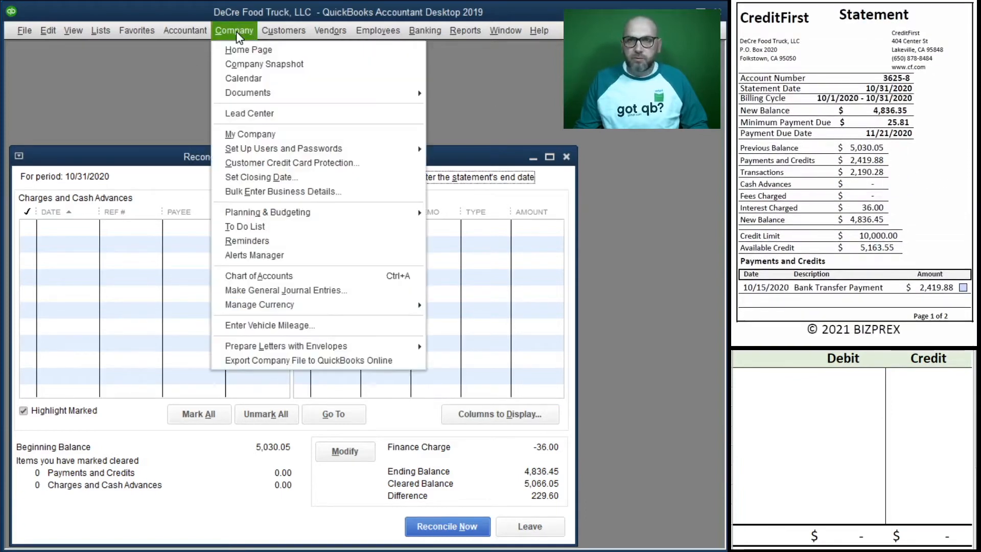
left_click(279, 290)
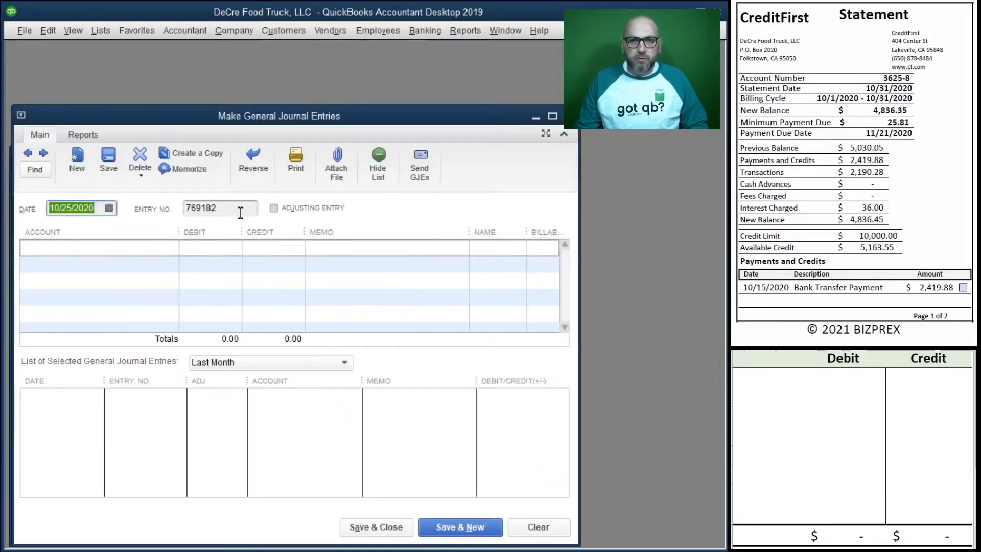
key("Tab")
key("BackSpace")
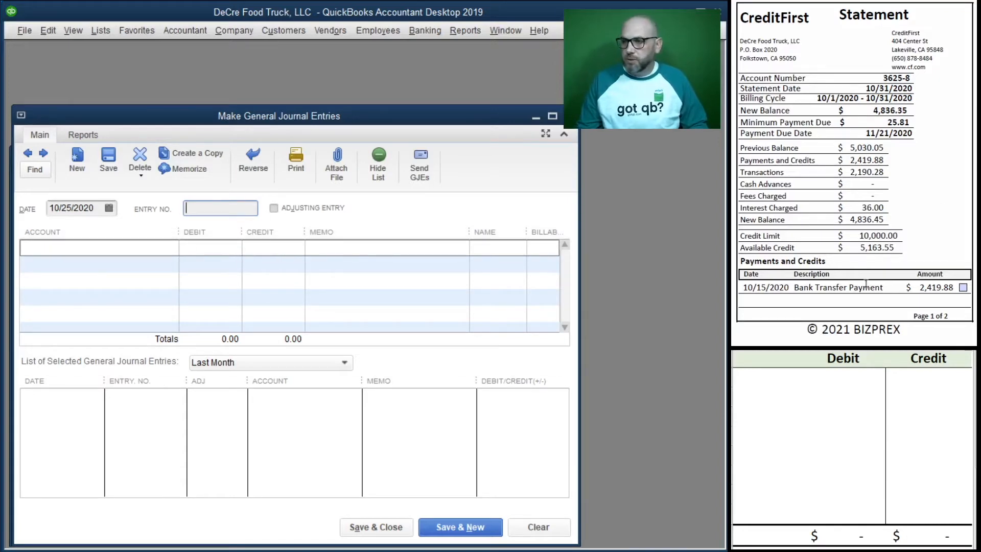
scroll(870, 297, "down", 15)
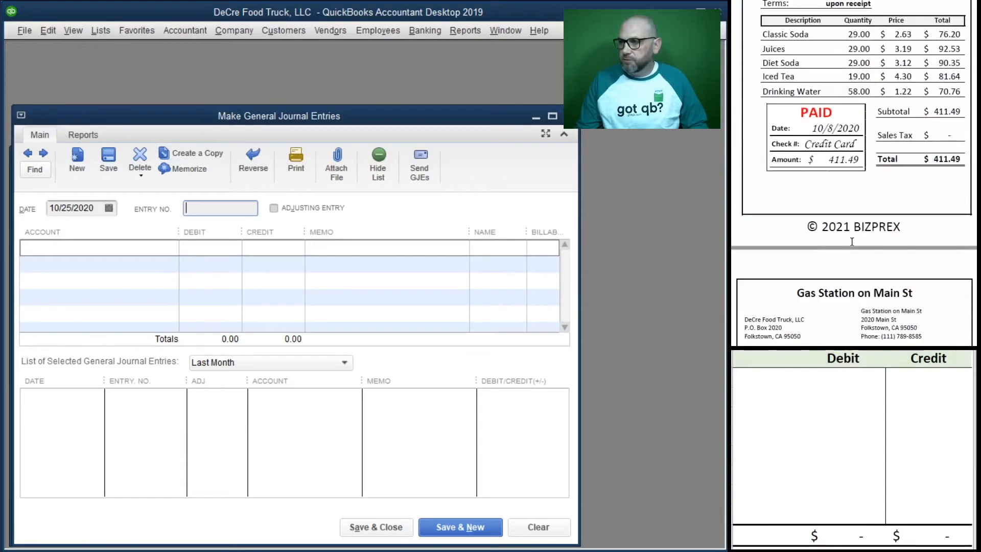
scroll(851, 240, "down", 20)
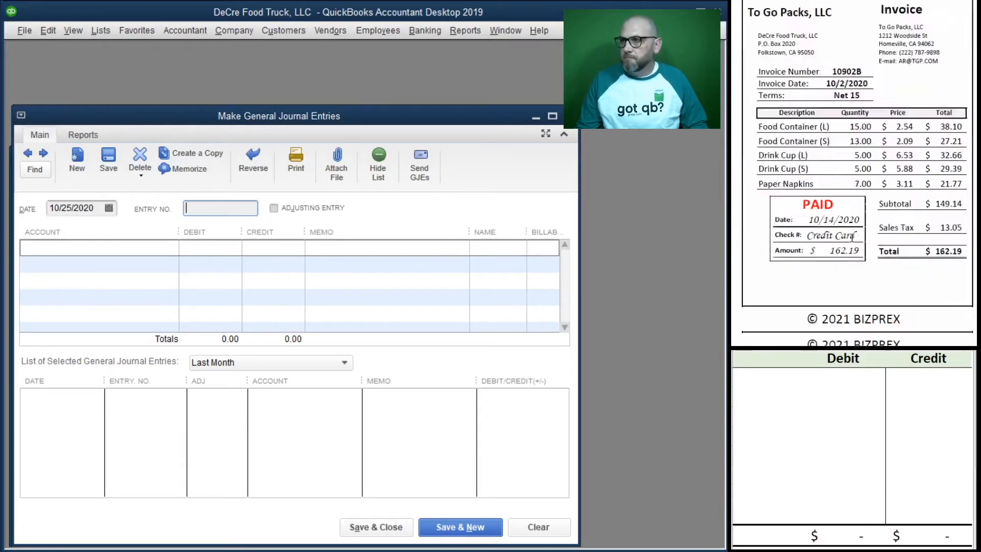
scroll(853, 236, "down", 10)
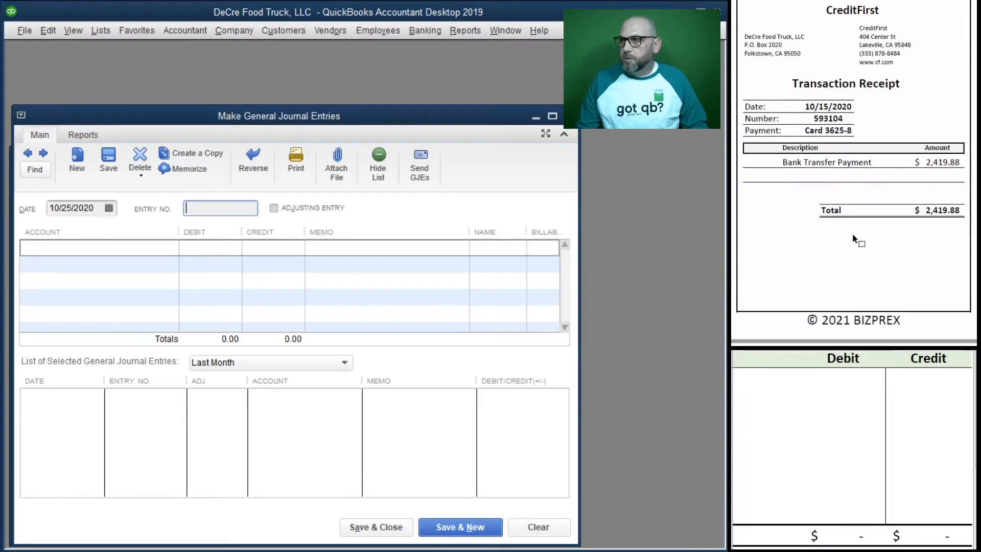
type("593104")
key("Tab")
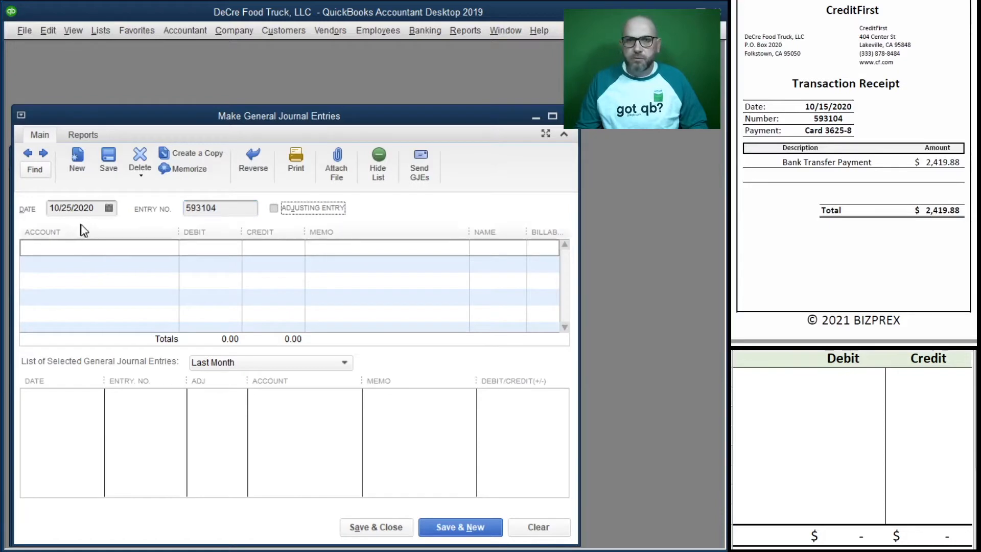
Set the journal entry's date to 10/15/2020
left_click(62, 208)
key("BackSpace")
type("1")
key("Tab")
key("Tab")
Add a journal line crediting the 11100 Bank Account with 2,419.88, and copy the entry number into its memo
left_click(119, 251)
left_click(171, 248)
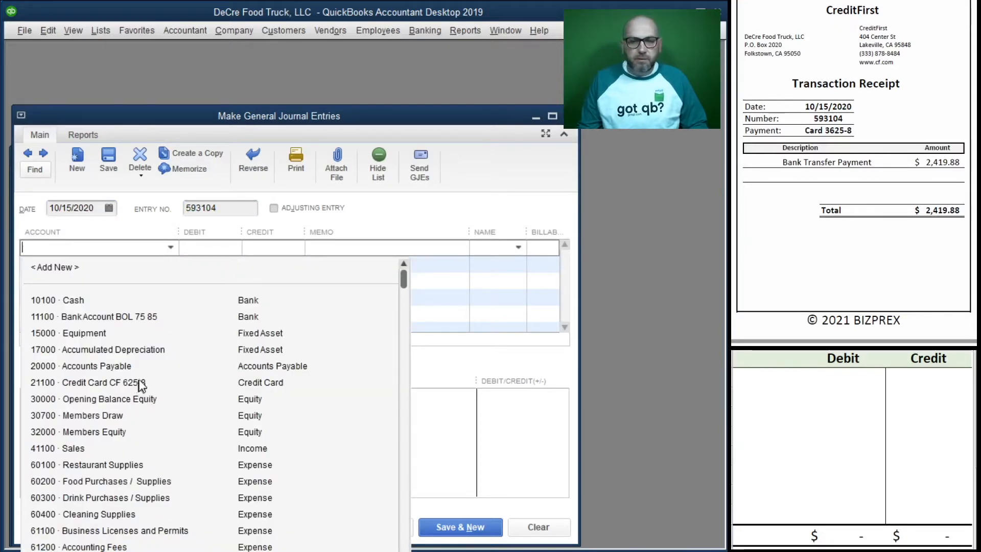
left_click(134, 317)
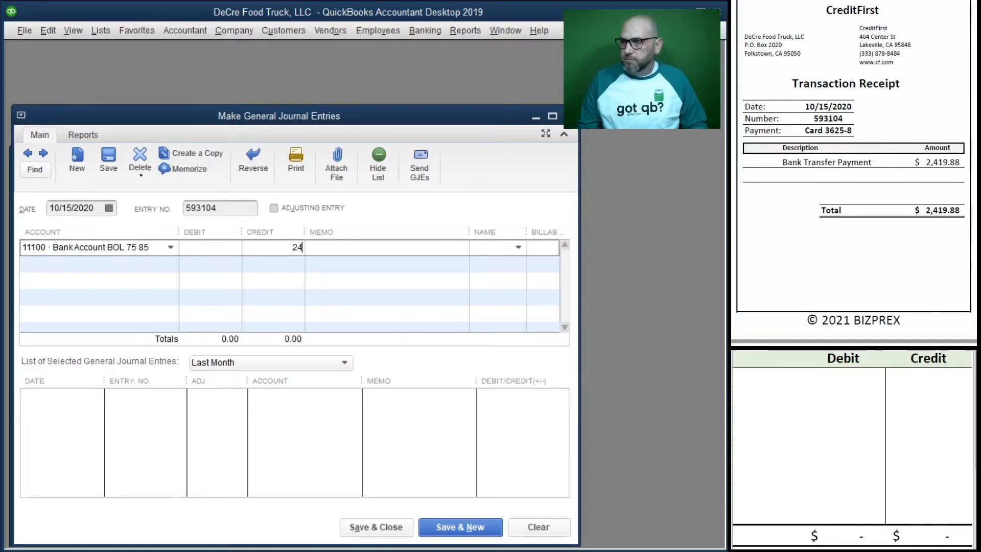
type(".88")
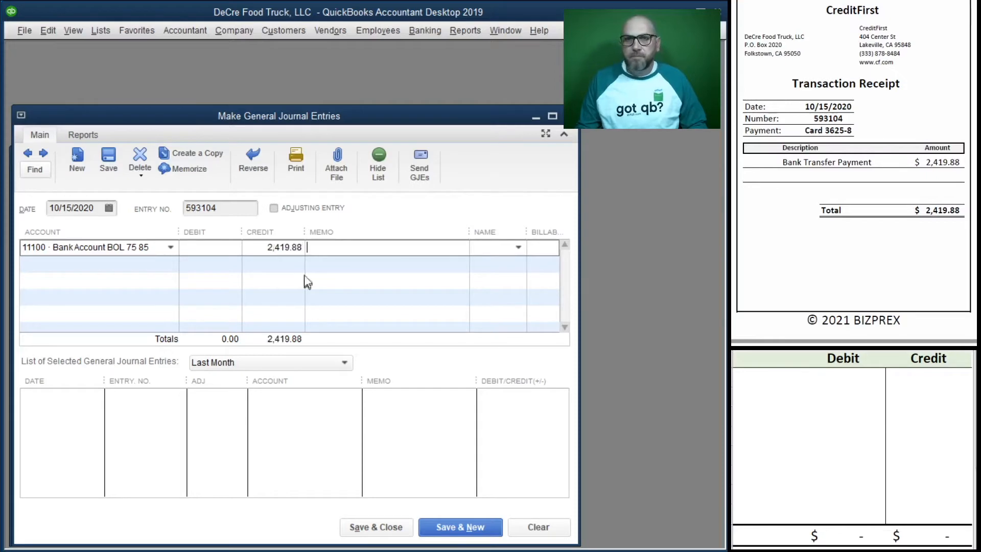
left_click(231, 202)
key("ctrl+c")
left_click(313, 251)
key("ctrl+v")
Debit 2,419.88 to the 21100 Credit Card account on the second line, then save and close the journal entry
left_click(59, 264)
left_click(170, 264)
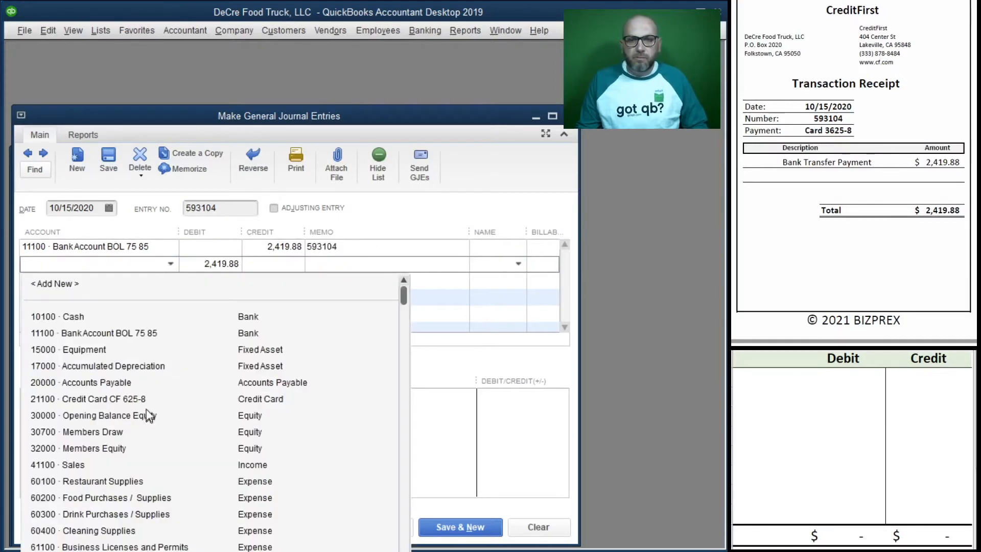
left_click(116, 399)
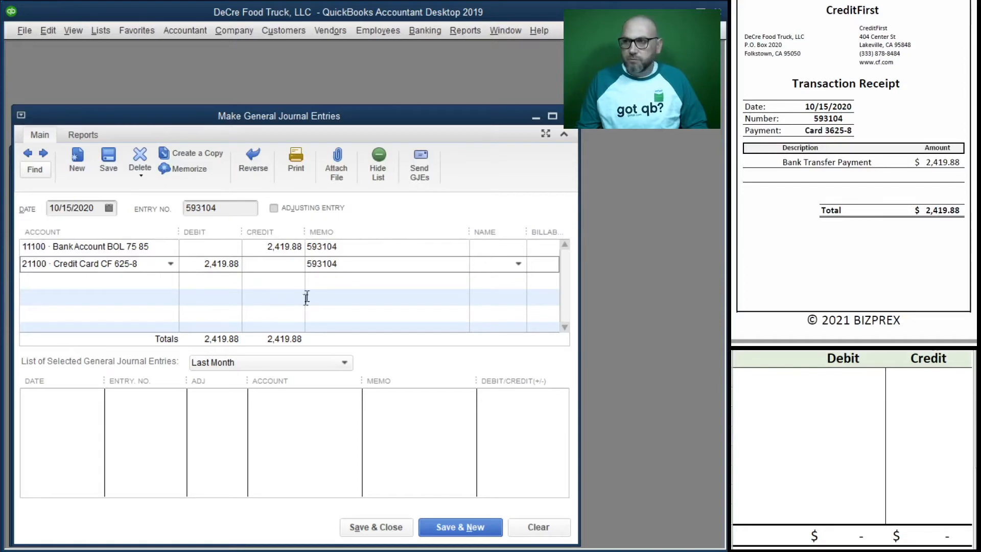
left_click(372, 531)
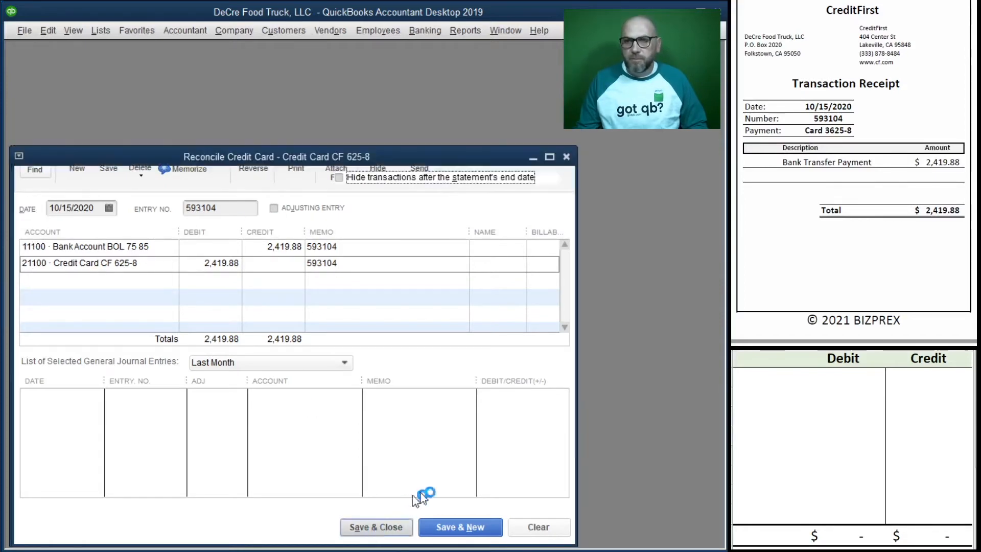
Check off the 10/15/2020 bank transfer payment of 2,419.88 on the statement and mark it as cleared in the reconciliation
scroll(824, 174, "up", 5)
scroll(825, 175, "up", 15)
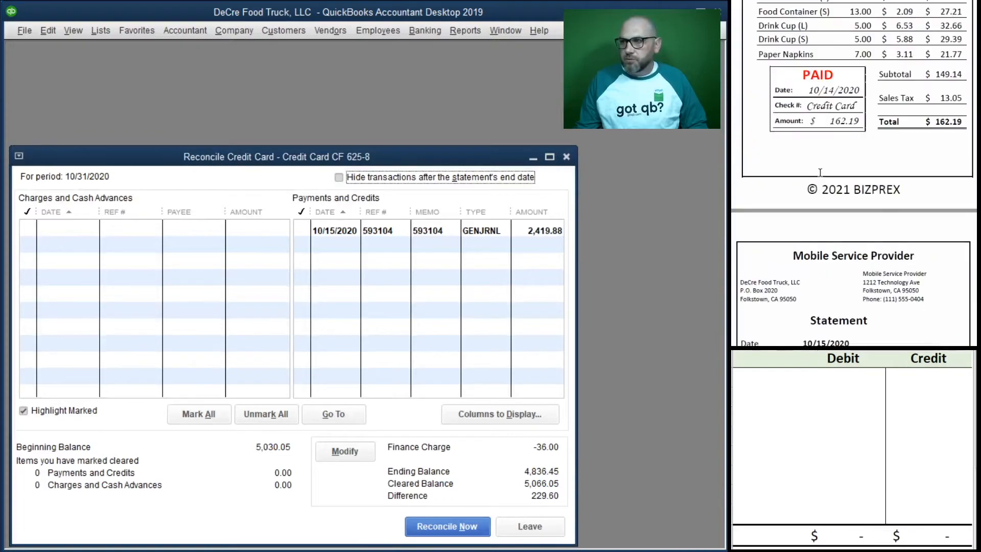
scroll(809, 169, "up", 15)
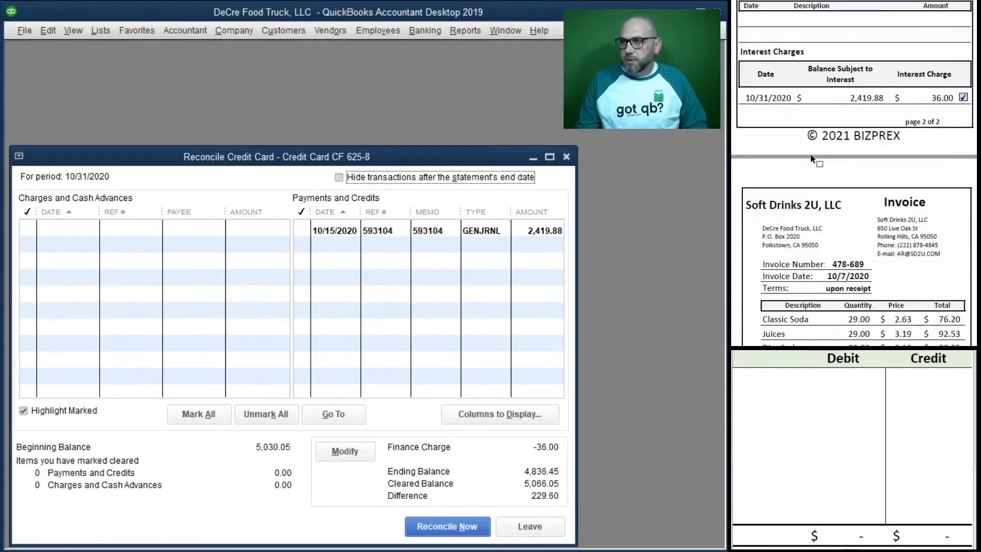
scroll(807, 168, "down", 1)
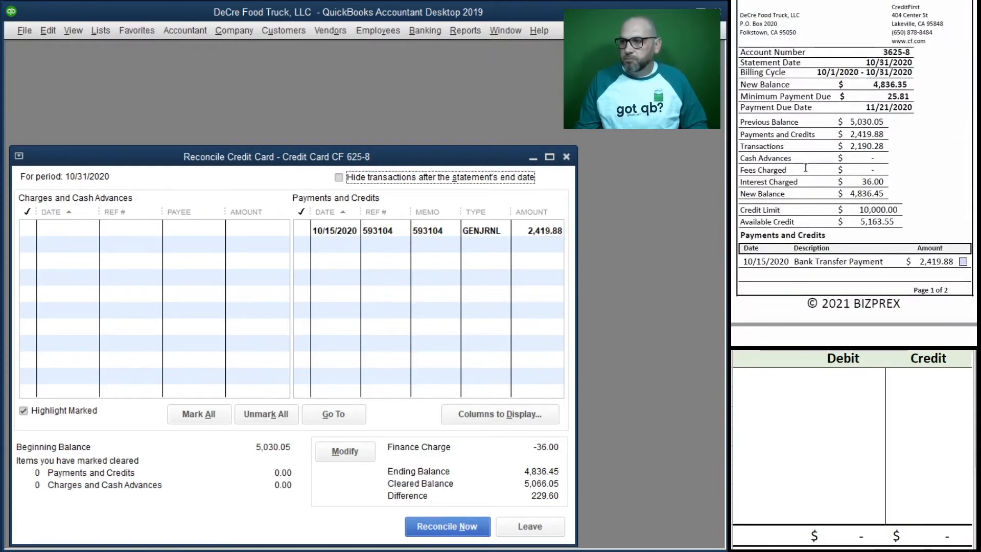
left_click(963, 262)
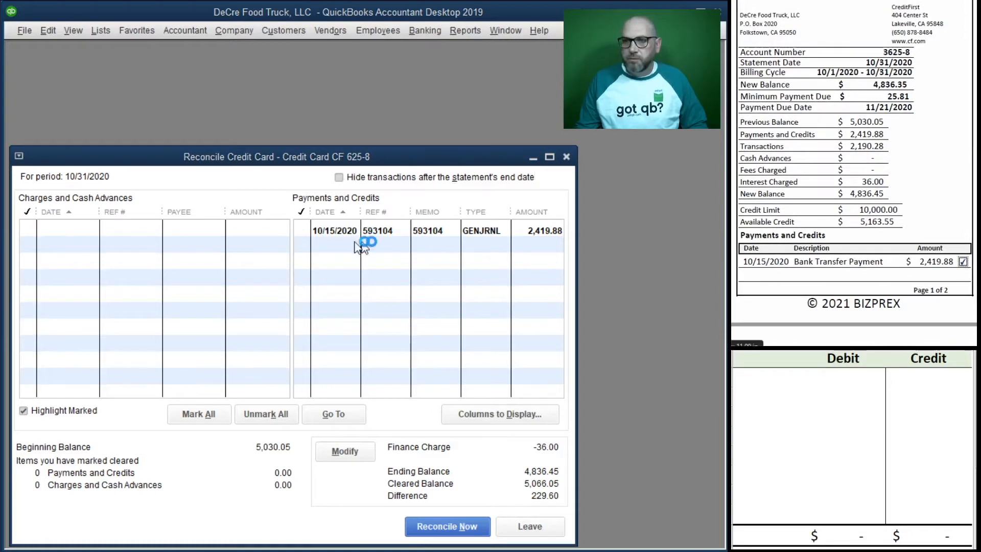
left_click(296, 231)
scroll(860, 141, "down", 4)
scroll(859, 139, "down", 6)
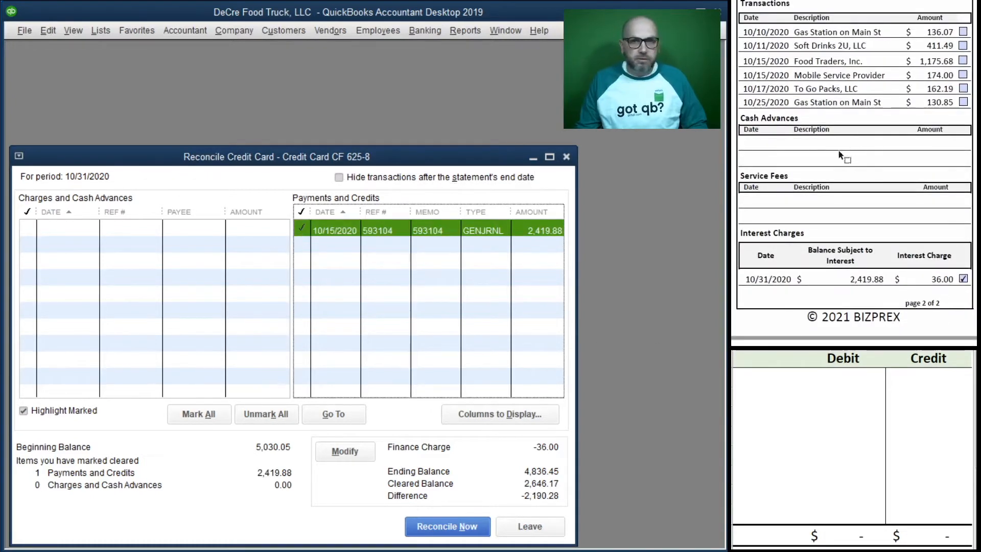
Start a general journal entry dated 10/10/2020 for the Gas Station on Main St receipt, with entry number 311595
left_click(234, 30)
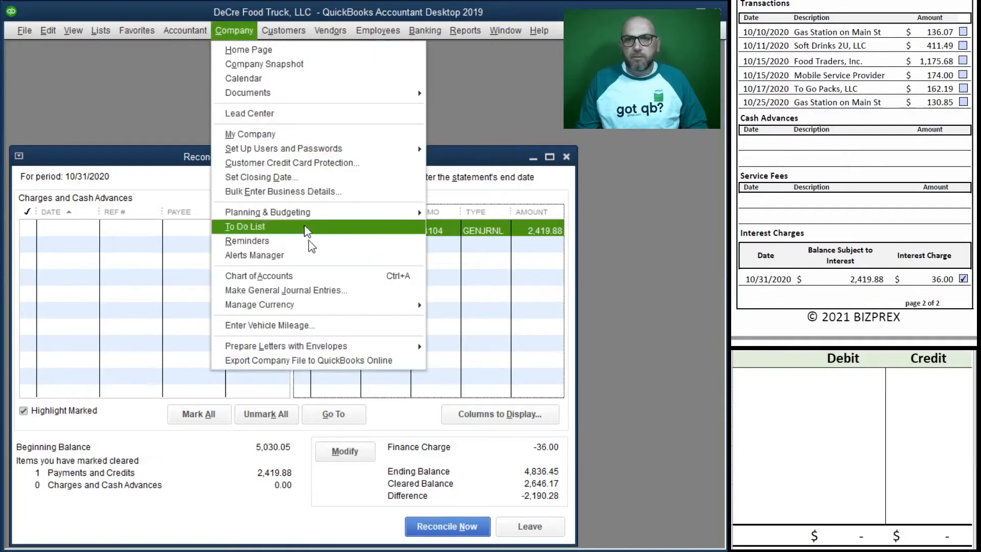
left_click(340, 301)
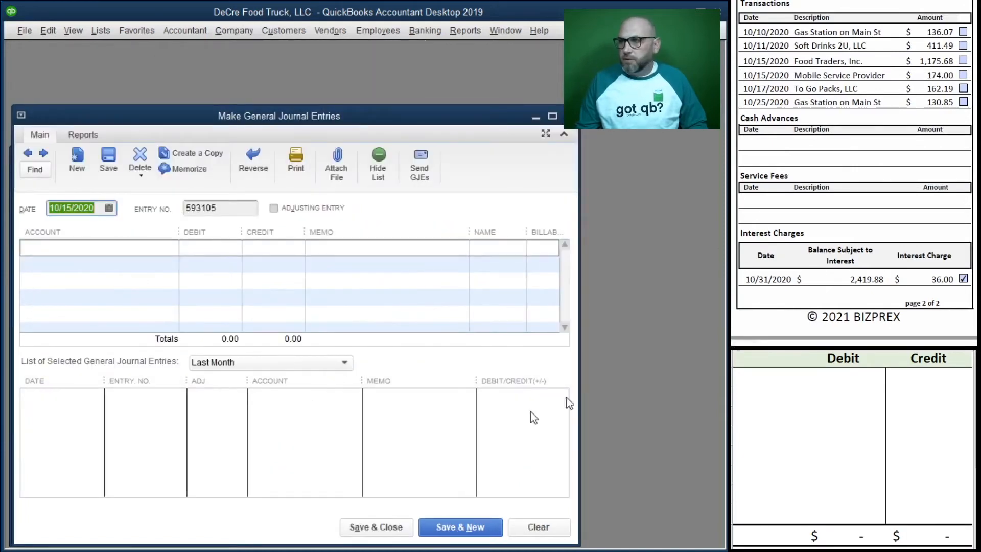
type("10/")
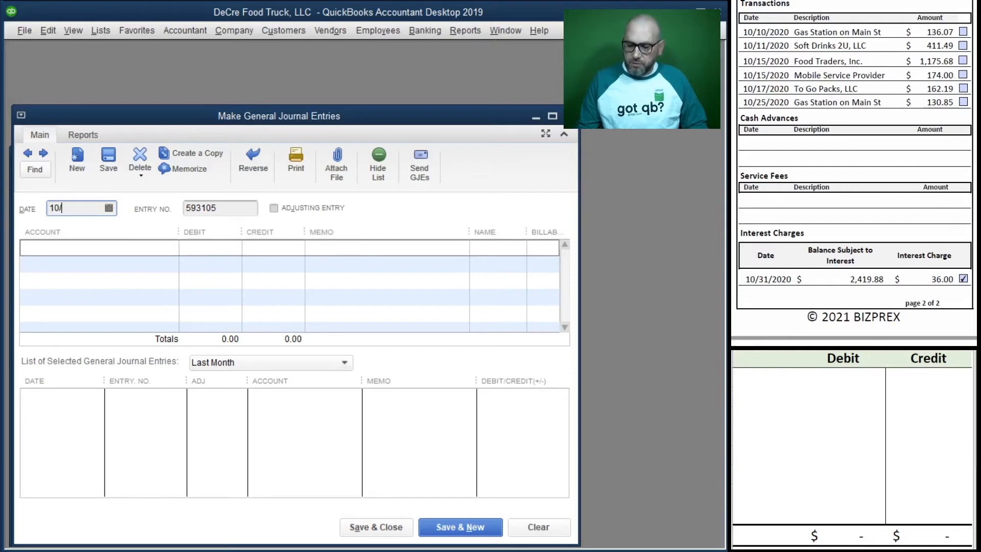
key("Tab")
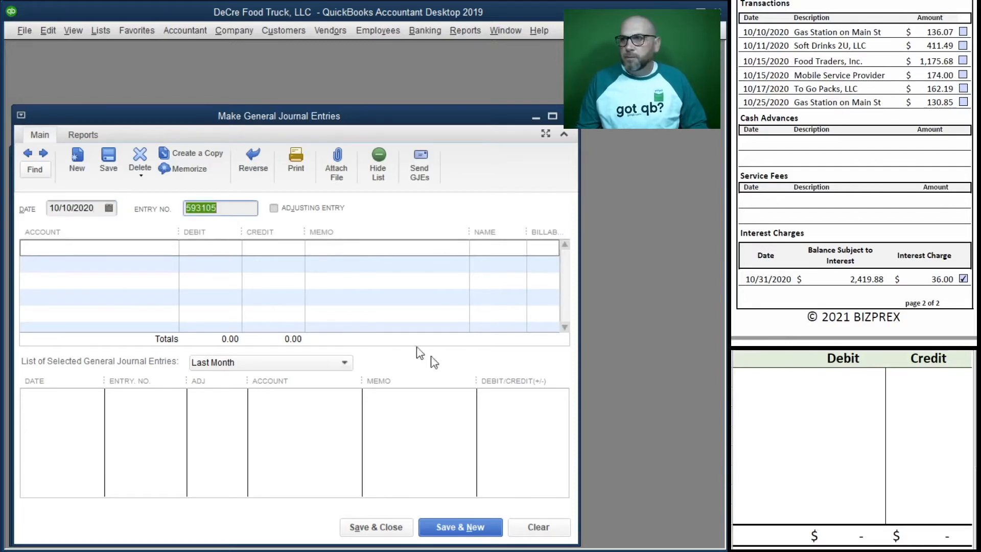
scroll(850, 245, "up", 10)
scroll(850, 245, "down", 2)
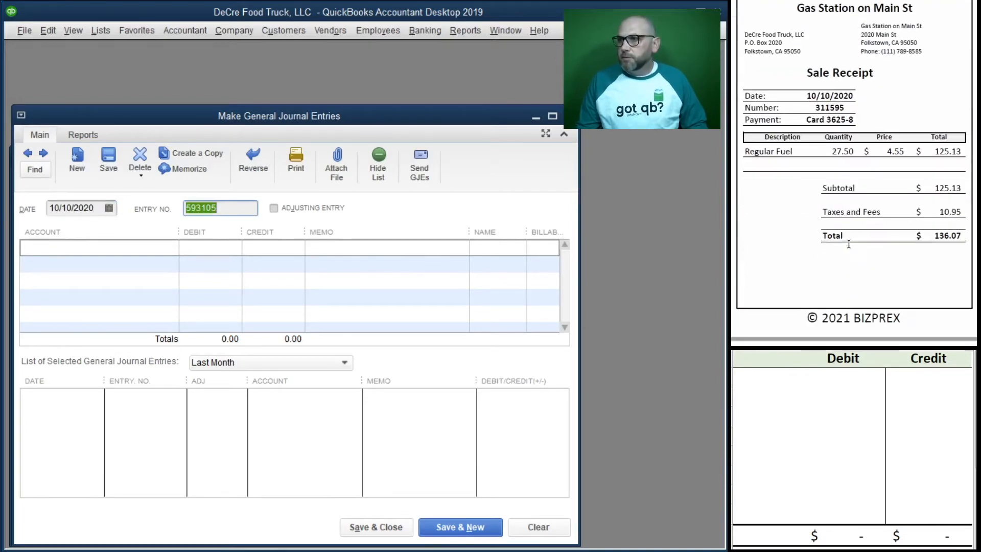
type("311")
key("Tab")
Credit the 21100 Credit Card account with 136.07 on the first line, and copy the entry number into its memo
left_click(171, 247)
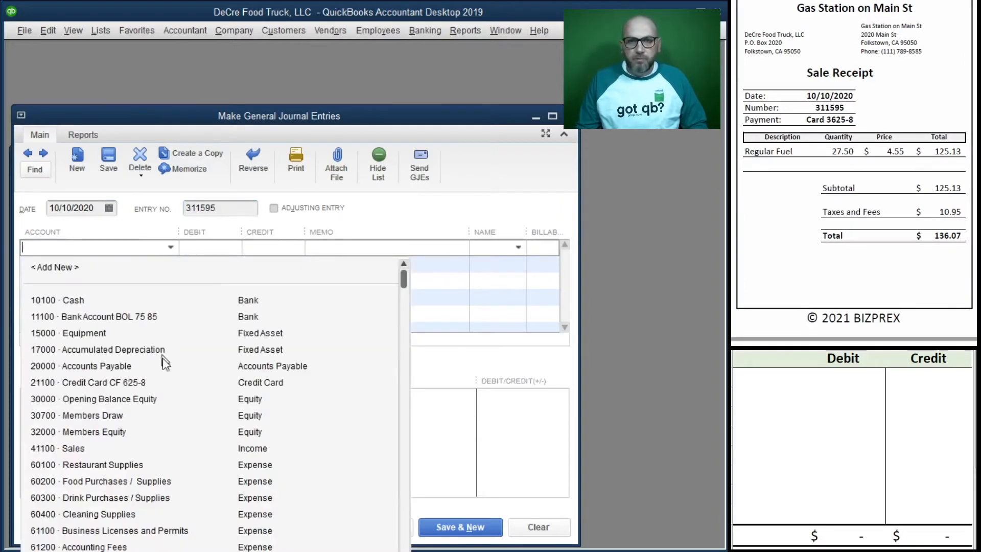
left_click(147, 382)
left_click(272, 252)
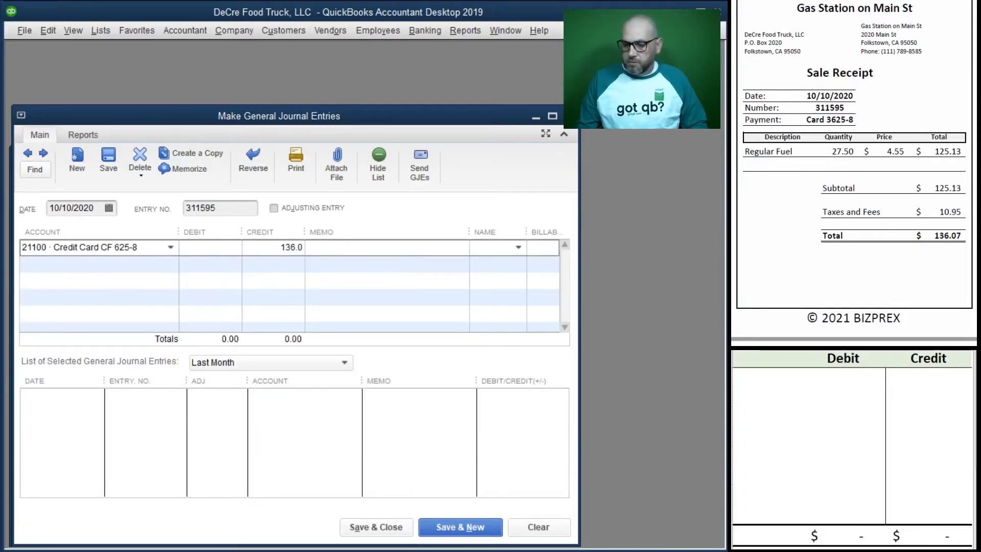
key("Tab")
left_click_drag(228, 209, 148, 198)
key("ctrl+c")
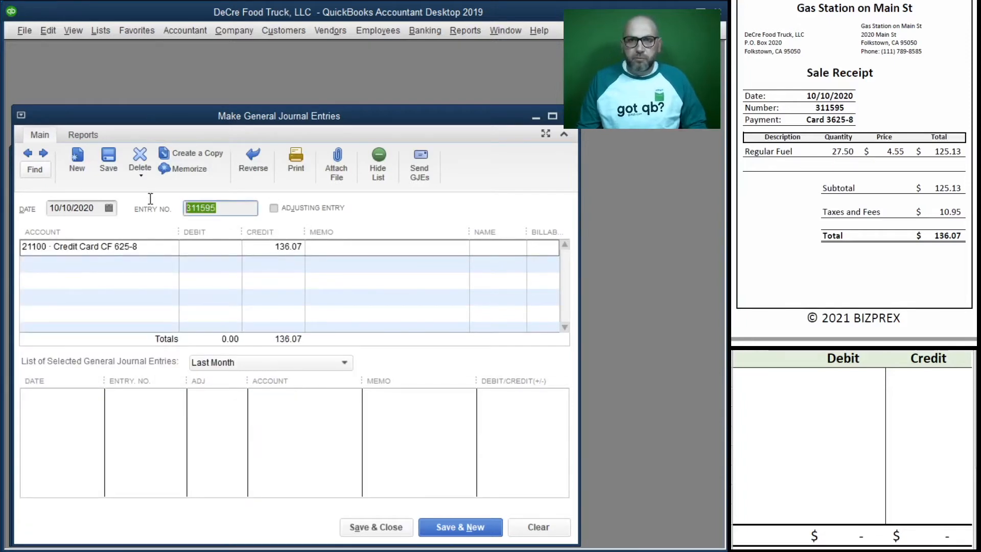
left_click(347, 247)
key("ctrl+v")
Debit 136.07 to 63200 Truck Expense - Fuel on the second line, then save the entry and start a new one
left_click(70, 265)
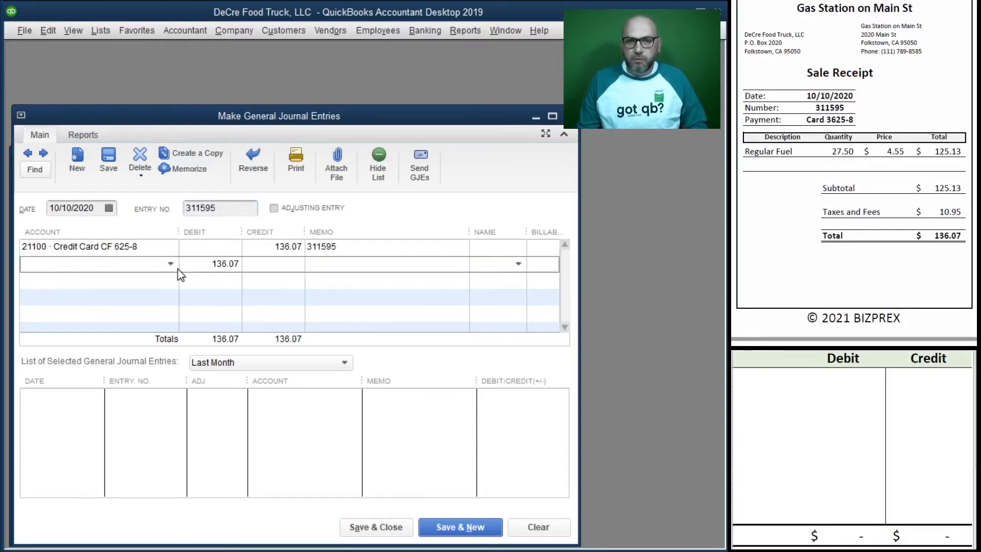
type("63200 · Truck Expense - Fuel")
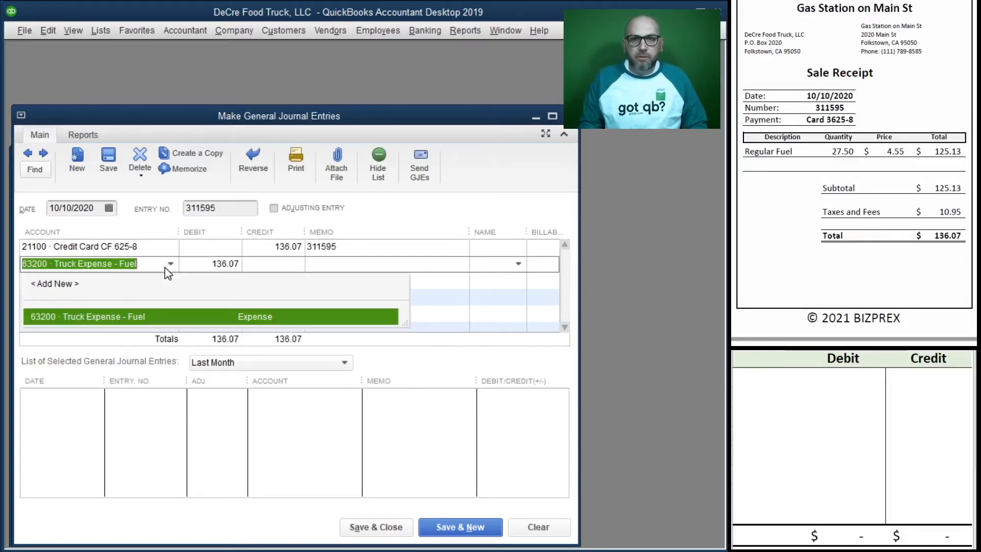
key("Tab")
left_click(230, 280)
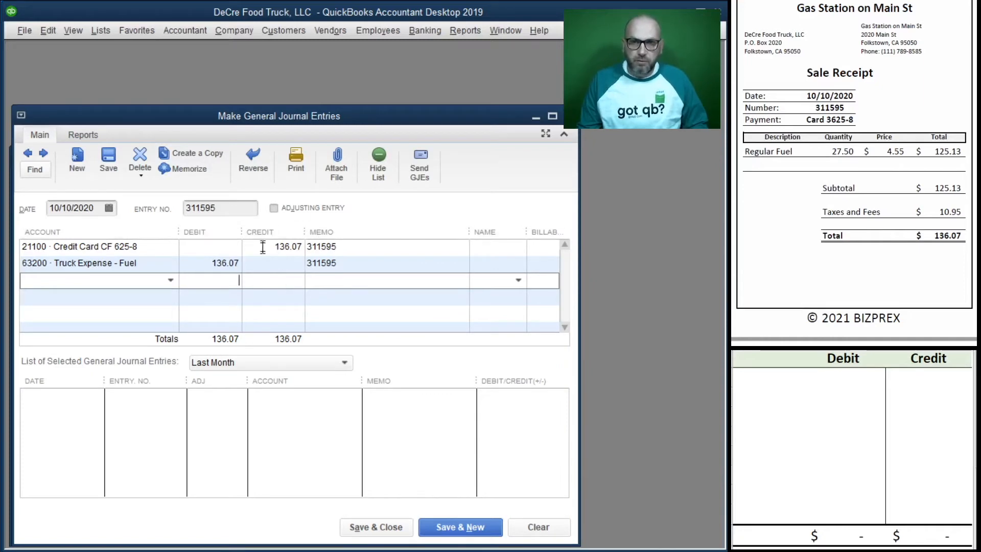
left_click(458, 527)
Date the new journal entry 10/11/2020 and enter the Soft Drinks 2U invoice number 478-689 as its entry number
scroll(860, 170, "up", 15)
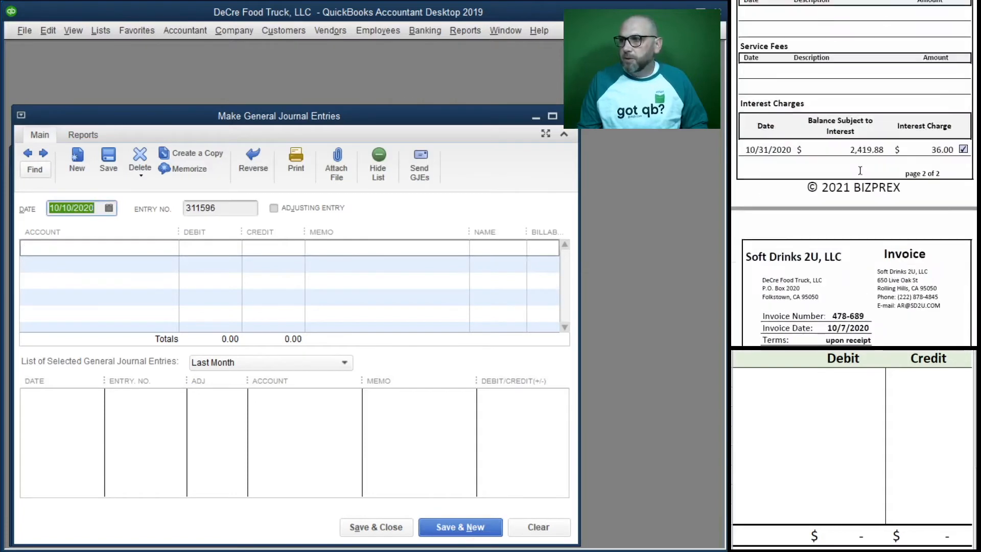
scroll(860, 171, "down", 5)
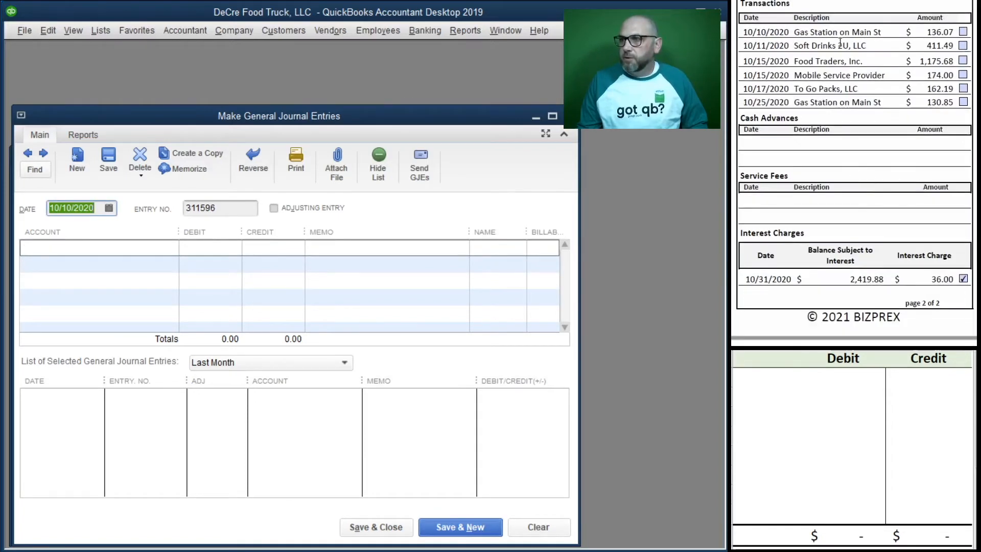
type("10/")
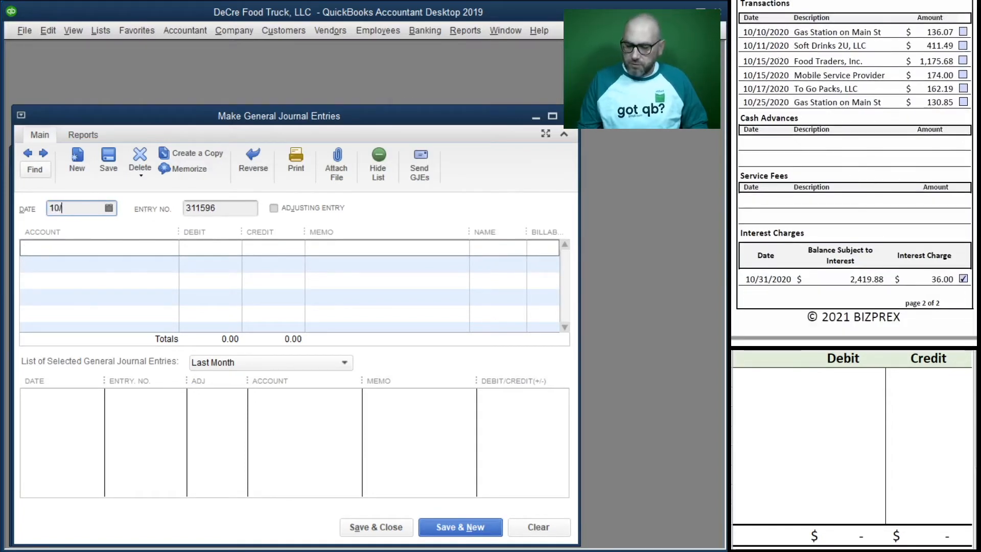
type("11/2020")
key("Tab")
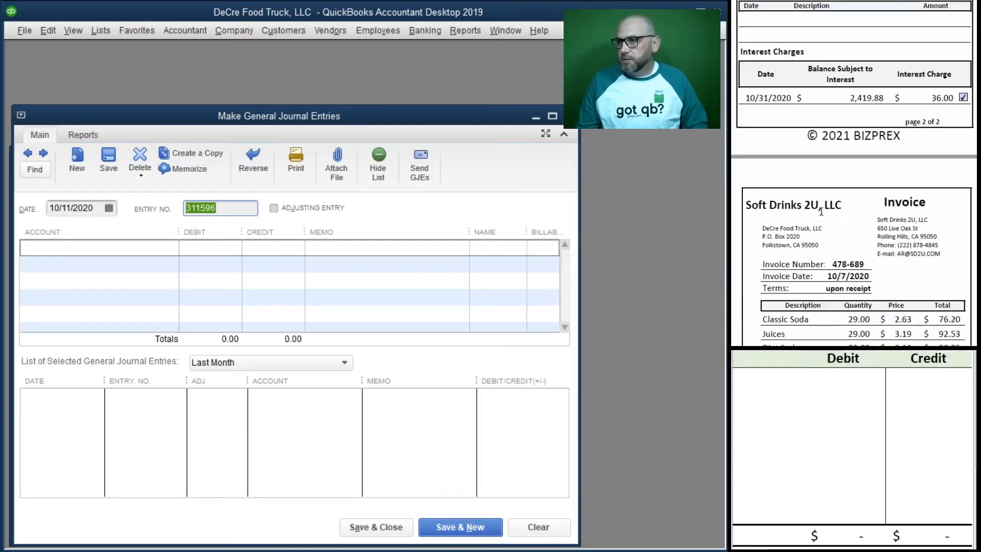
scroll(808, 202, "down", 15)
type("478-689")
key("Tab")
key("Tab")
Credit the 21100 Credit Card account with 411.49 on the first line, and copy the entry number into its memo
left_click(170, 247)
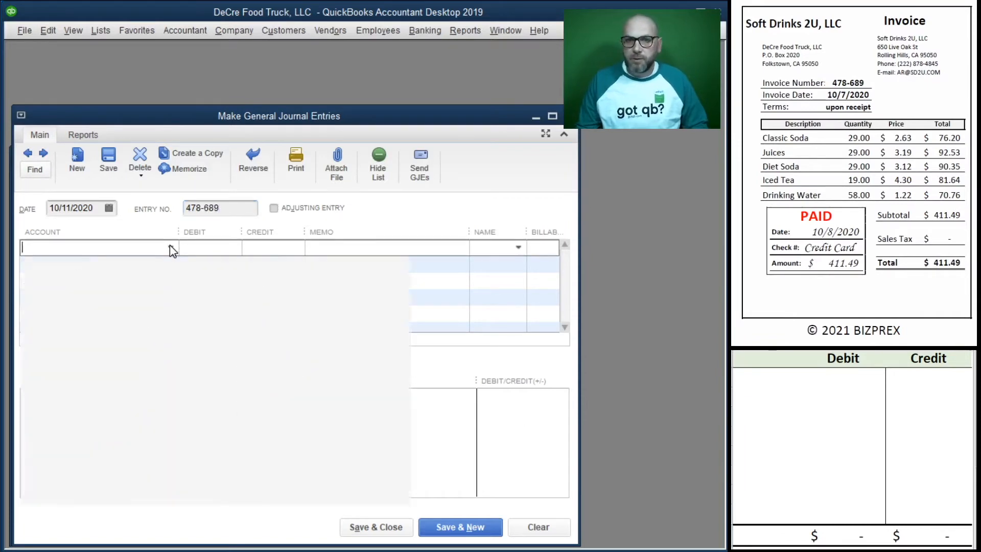
left_click(109, 380)
left_click(266, 250)
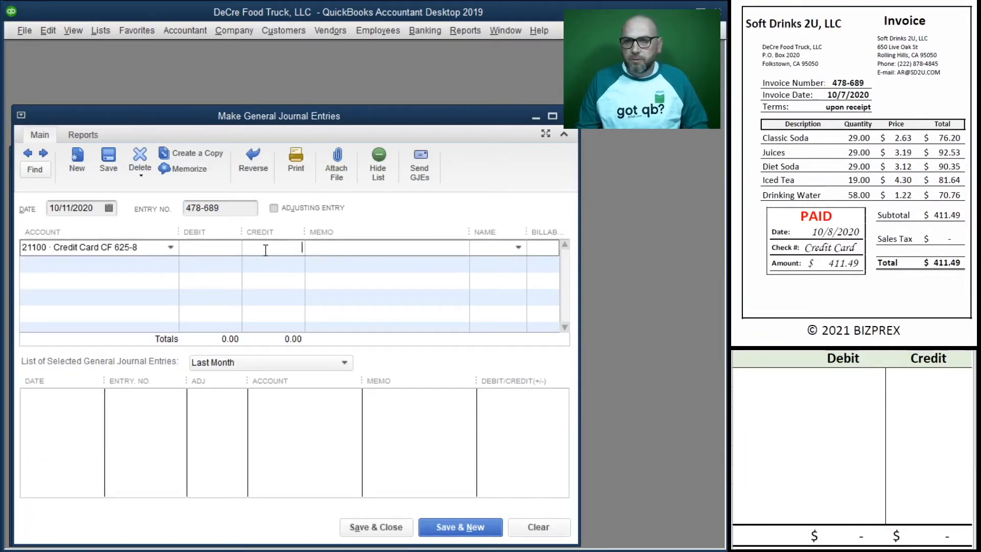
type("411.49")
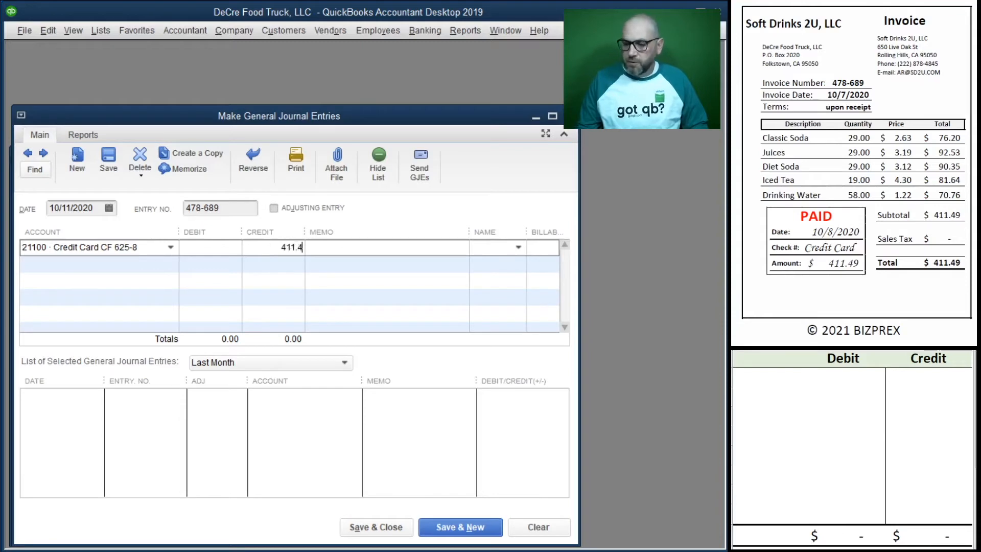
left_click(234, 212)
key("ctrl+c")
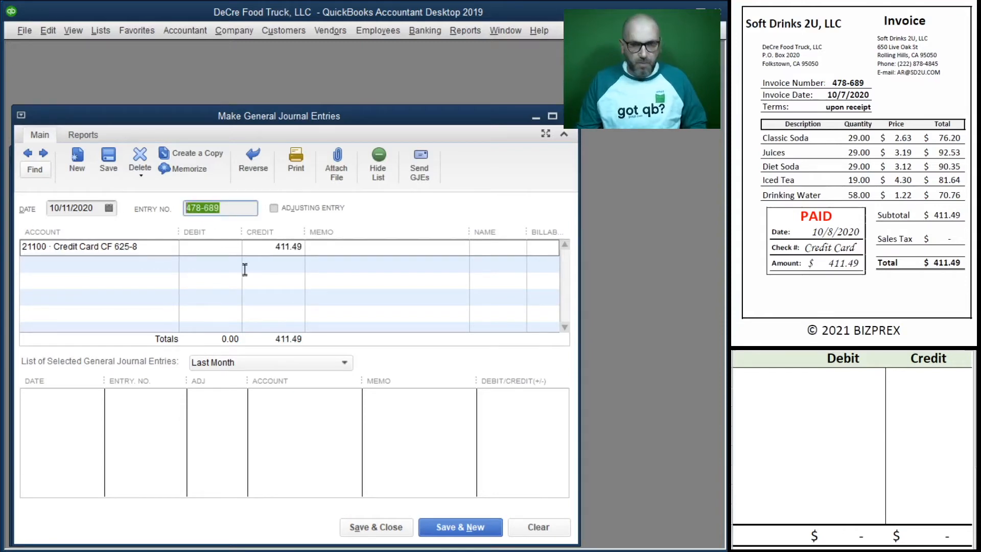
left_click(367, 249)
key("ctrl+v")
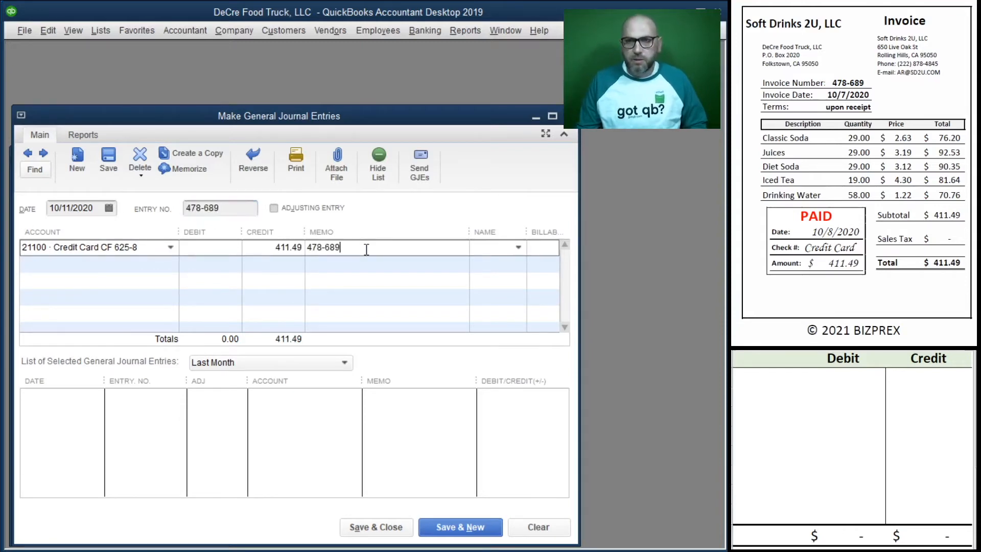
Debit 411.49 to 60300 Drink Purchases / Supplies on the second line, then save the entry and start a new one
left_click(118, 267)
left_click(171, 265)
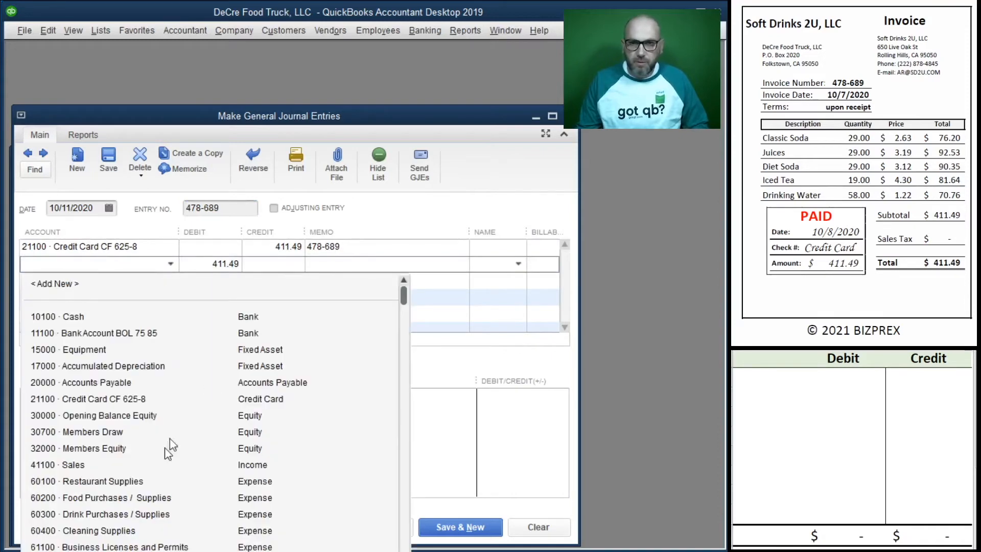
left_click(91, 515)
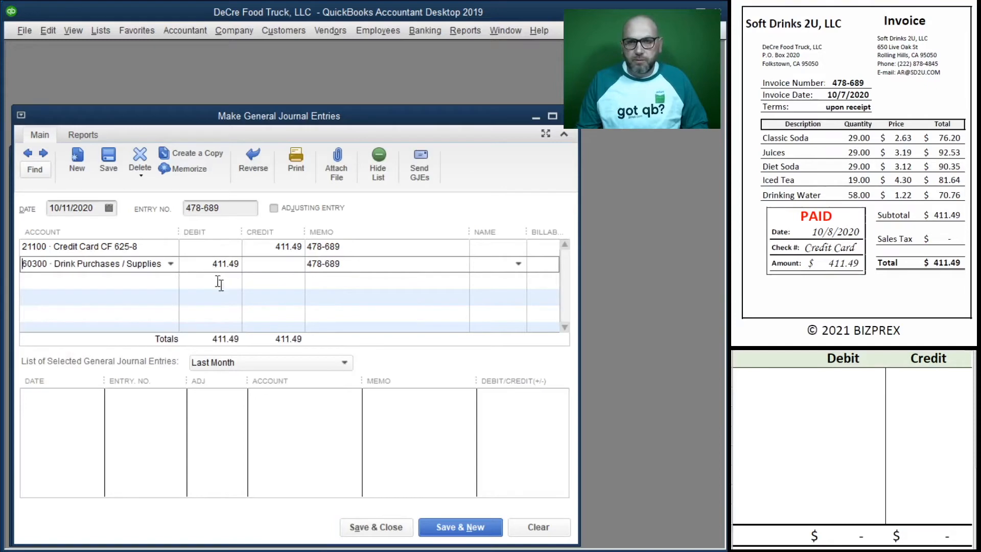
left_click(450, 533)
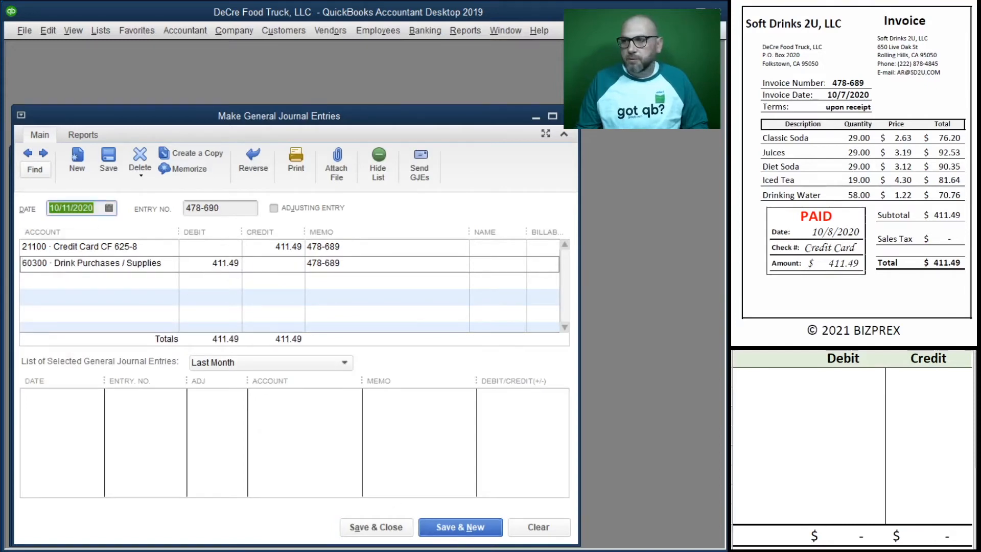
Date the new journal entry 10/15/2020 and enter the Food Traders invoice number A00415 as its entry number
scroll(894, 169, "up", 10)
scroll(889, 175, "down", 1)
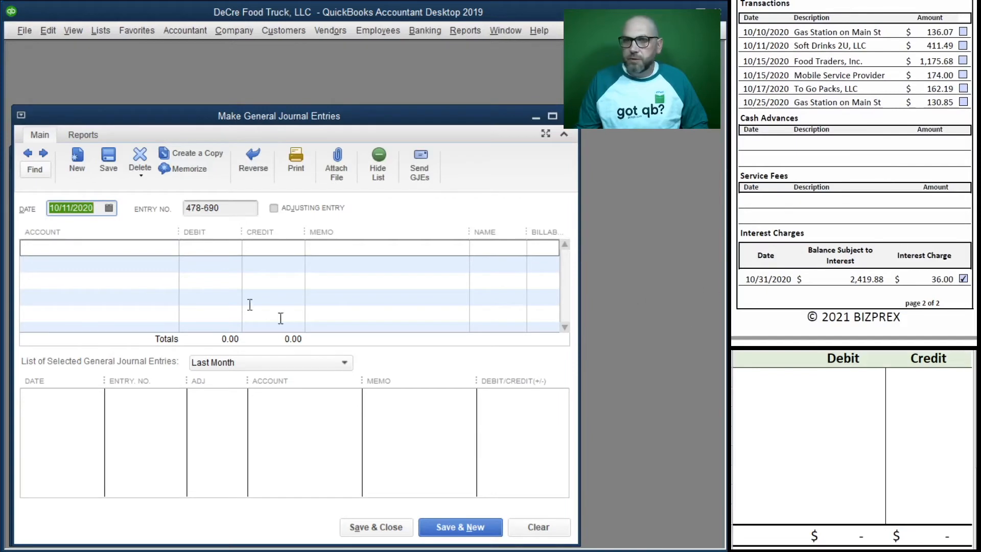
type("10/15/2020")
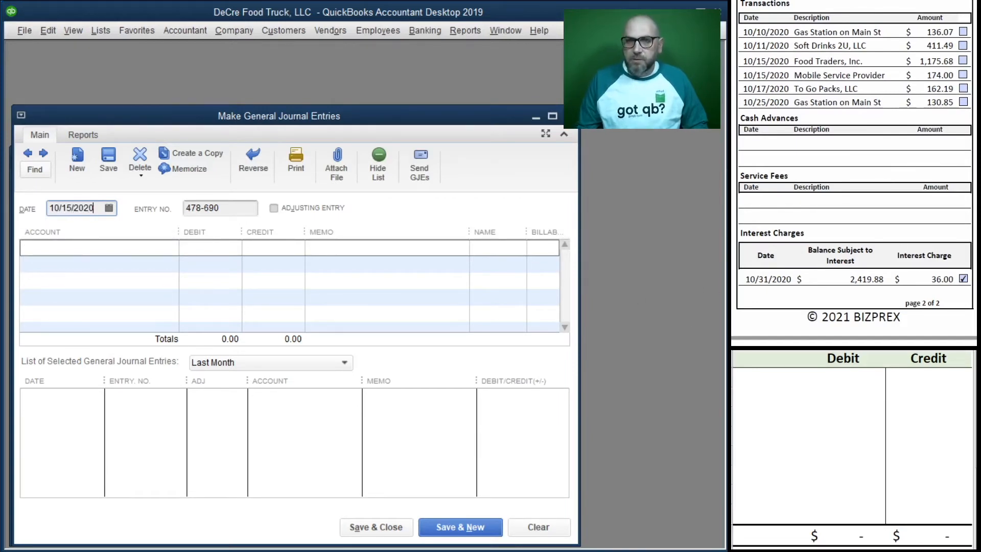
key("Tab")
scroll(896, 192, "down", 15)
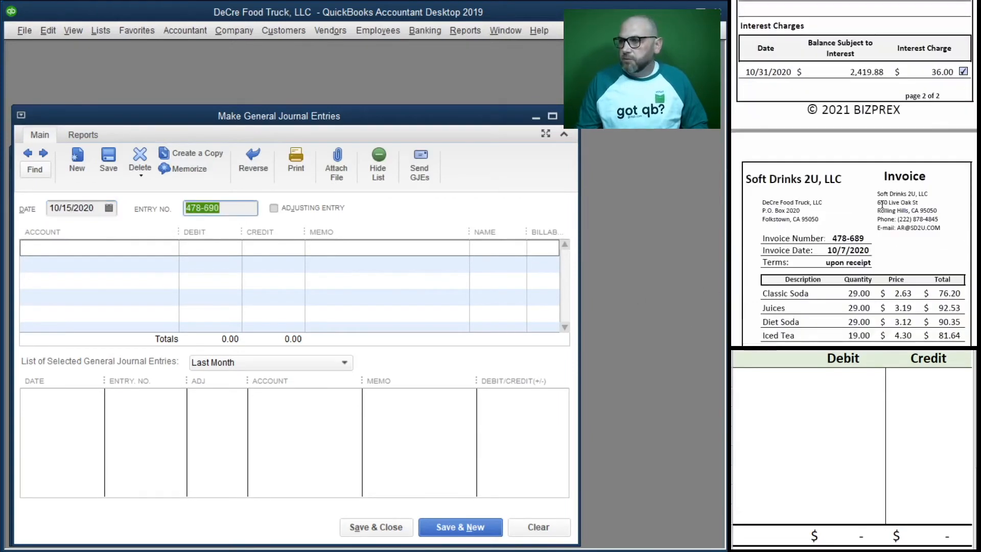
scroll(880, 207, "down", 2)
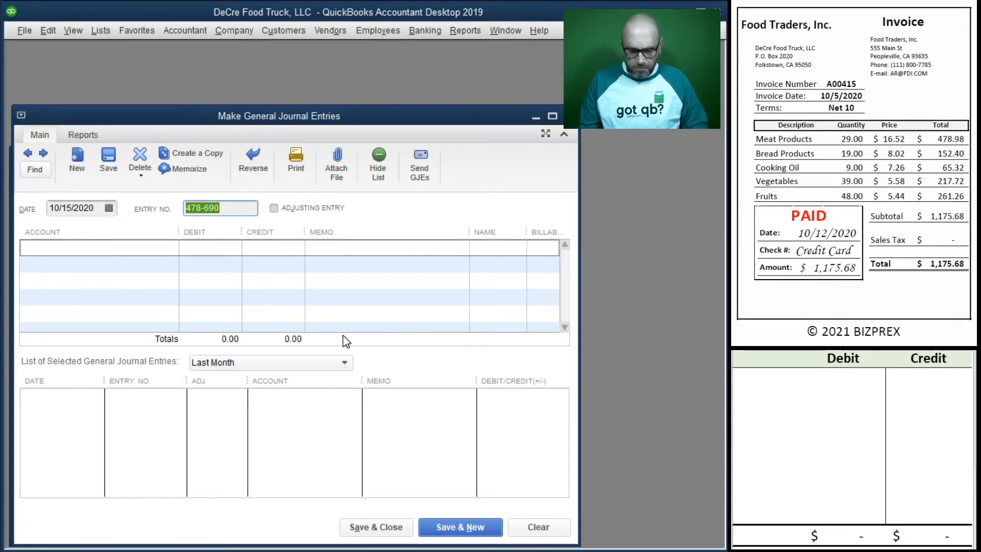
type("A00415")
key("Tab")
key("Tab")
Credit the 21100 Credit Card account with 1,175.68 on the first line, and copy the entry number into its memo
left_click(171, 248)
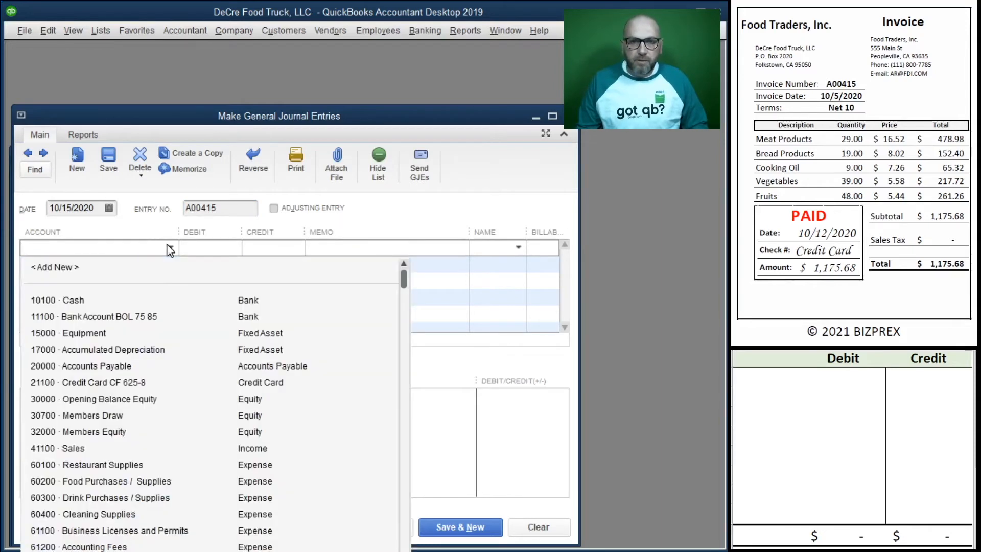
left_click(114, 387)
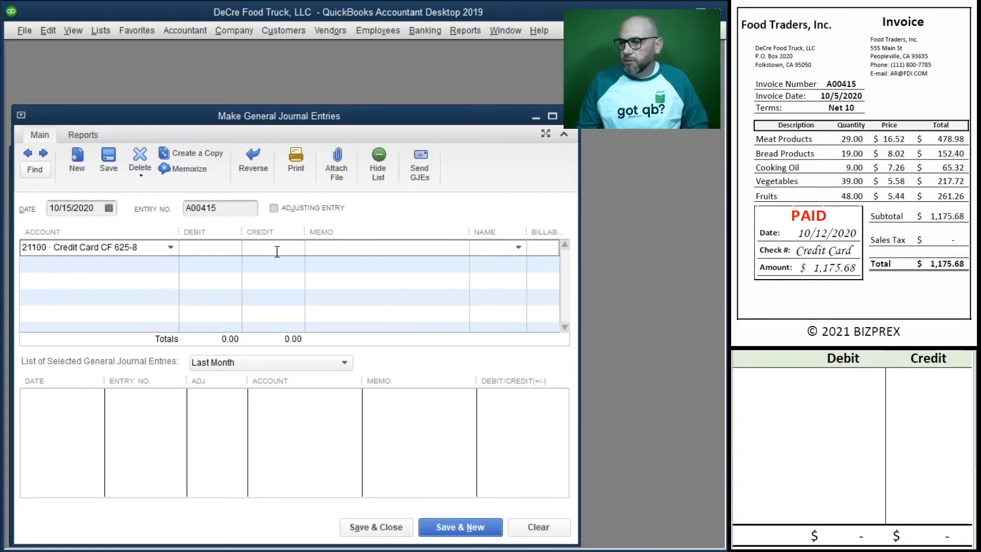
type("1,175.68")
key("Tab")
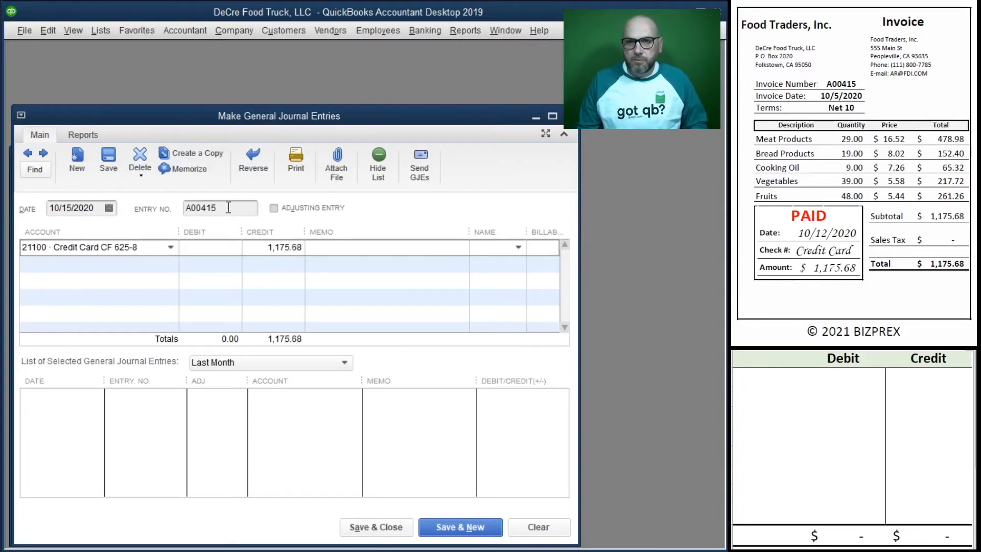
double_click(229, 208)
key("ctrl+c")
left_click(327, 247)
key("ctrl+v")
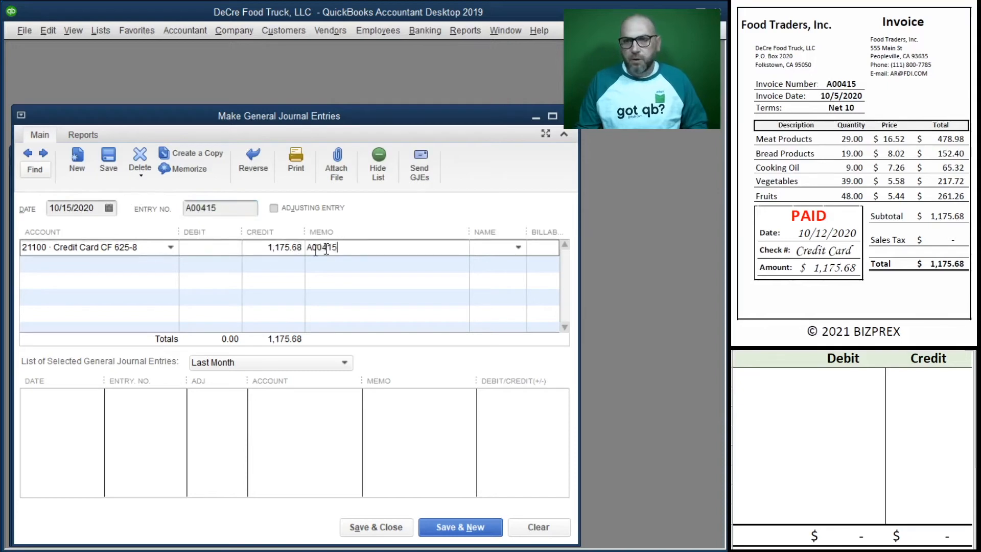
Debit 1,175.68 to 60200 Food Purchases / Supplies on the second line, then save the entry and start a new one
left_click(90, 264)
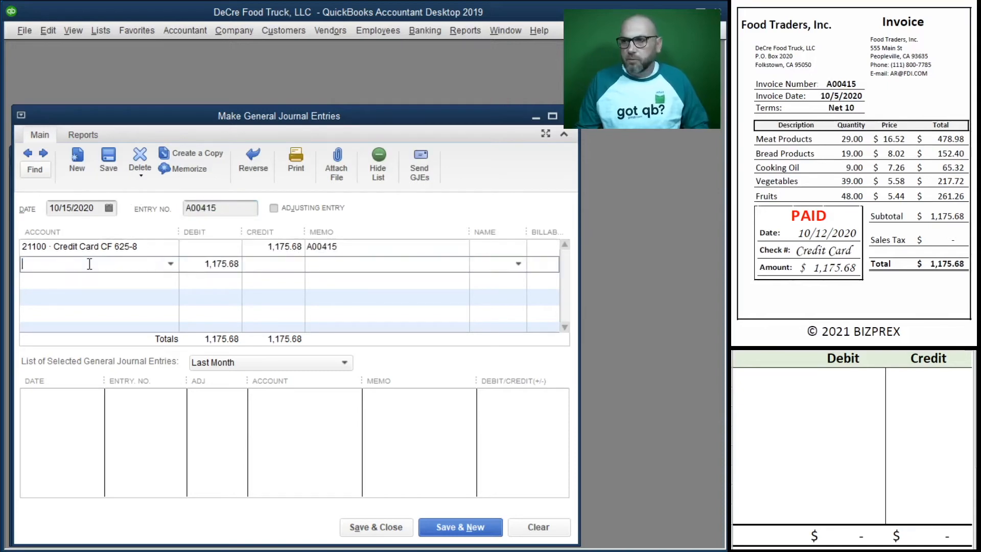
left_click(168, 263)
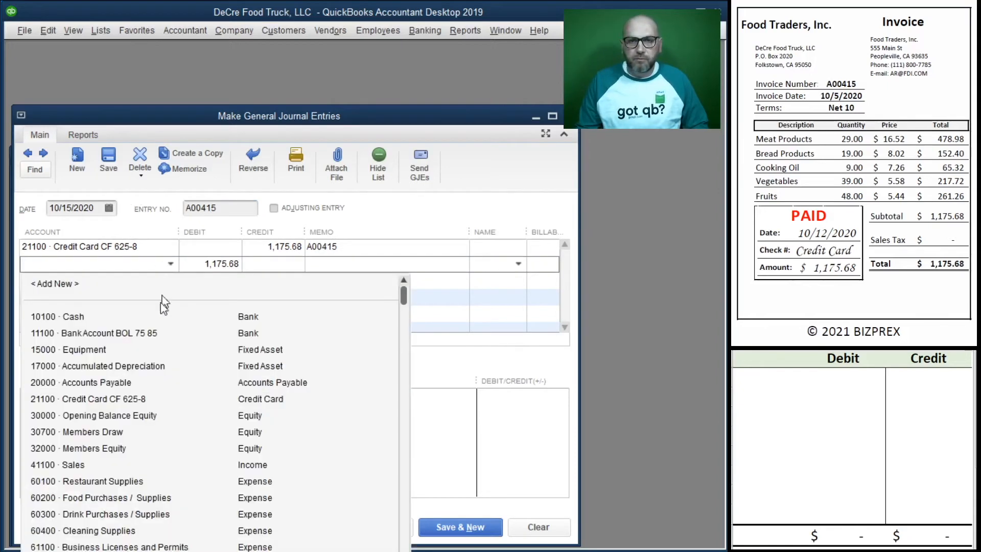
left_click(111, 493)
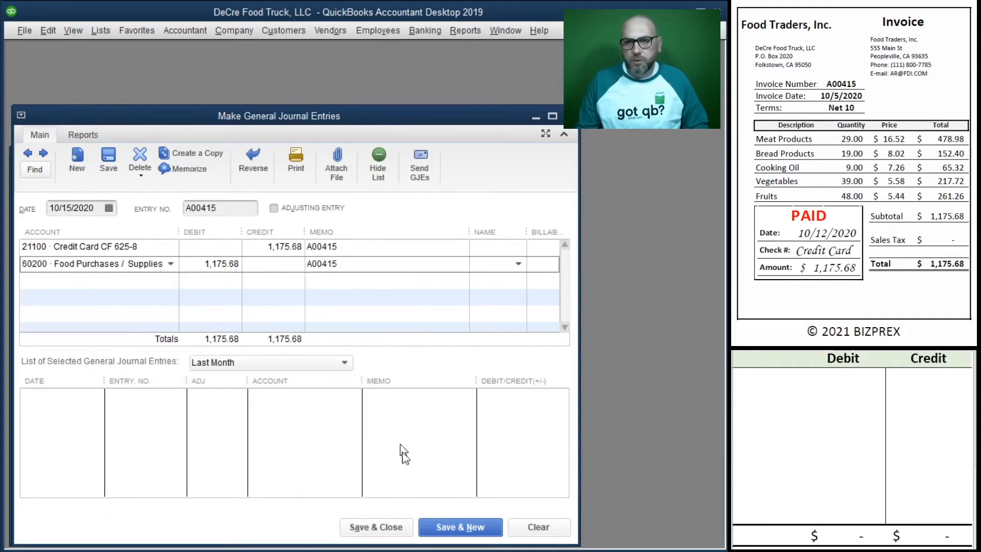
left_click(461, 527)
scroll(870, 179, "down", 15)
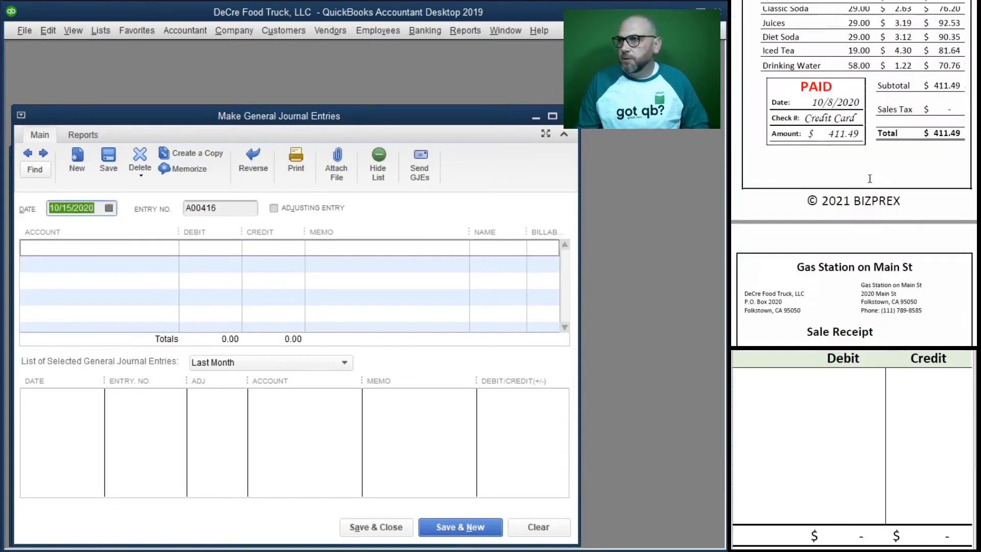
Keep 10/15/2020 as the new journal entry's date and enter the account number from the Mobile Service Provider statement as its entry number
scroll(869, 177, "up", 5)
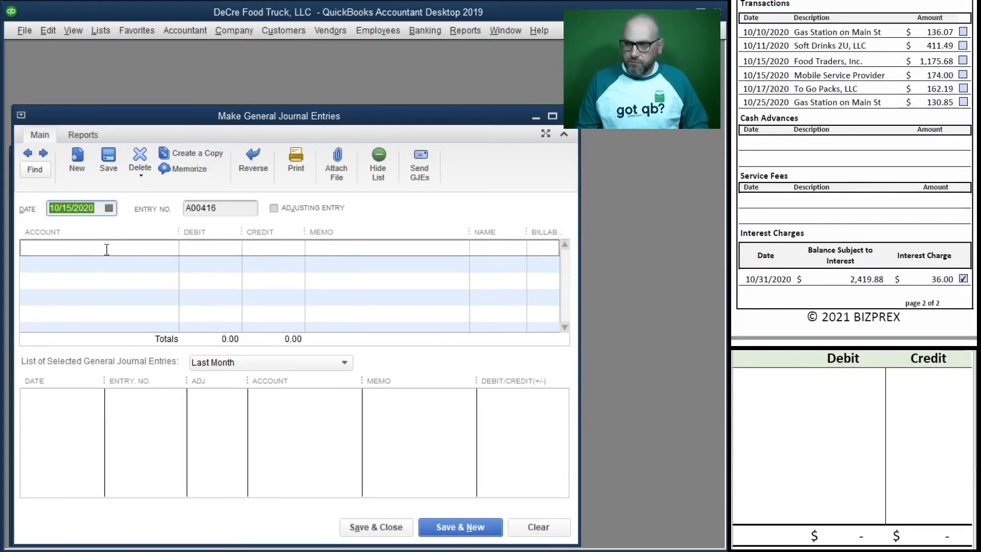
scroll(787, 226, "down", 15)
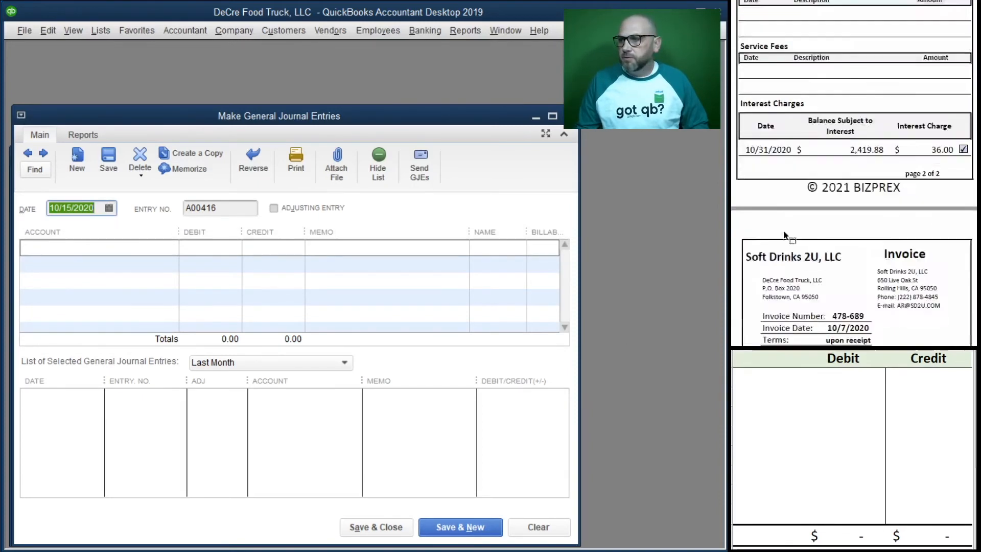
scroll(788, 227, "down", 15)
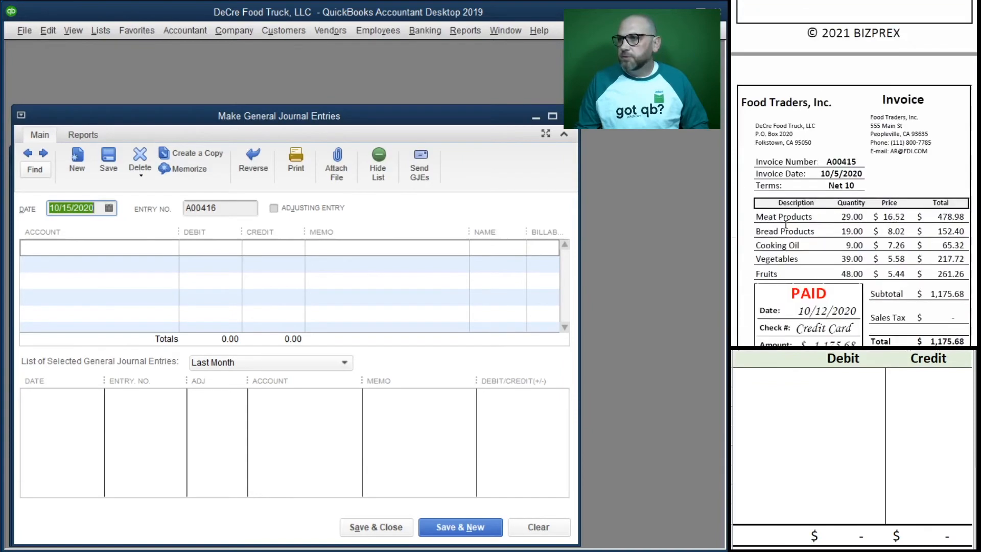
scroll(787, 228, "down", 5)
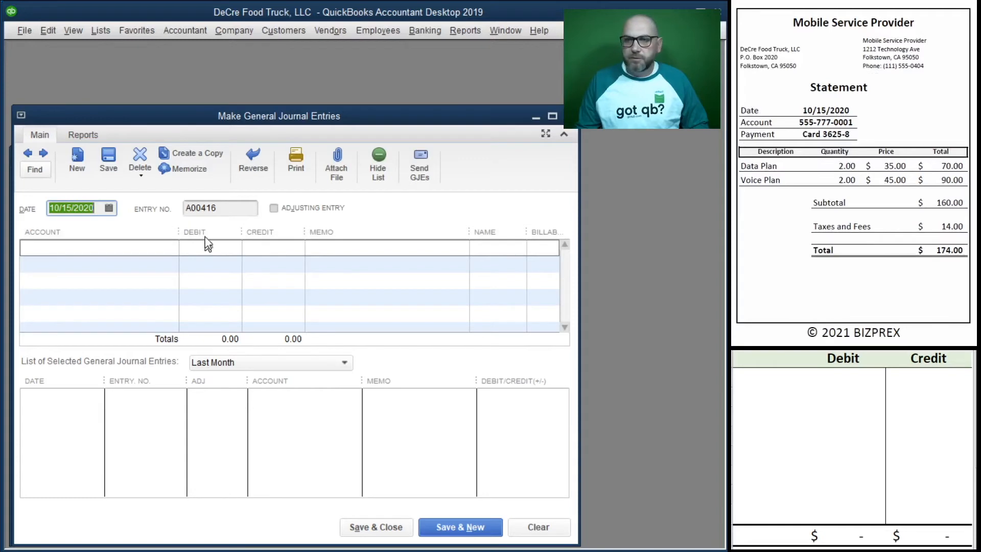
key("Tab")
type("555")
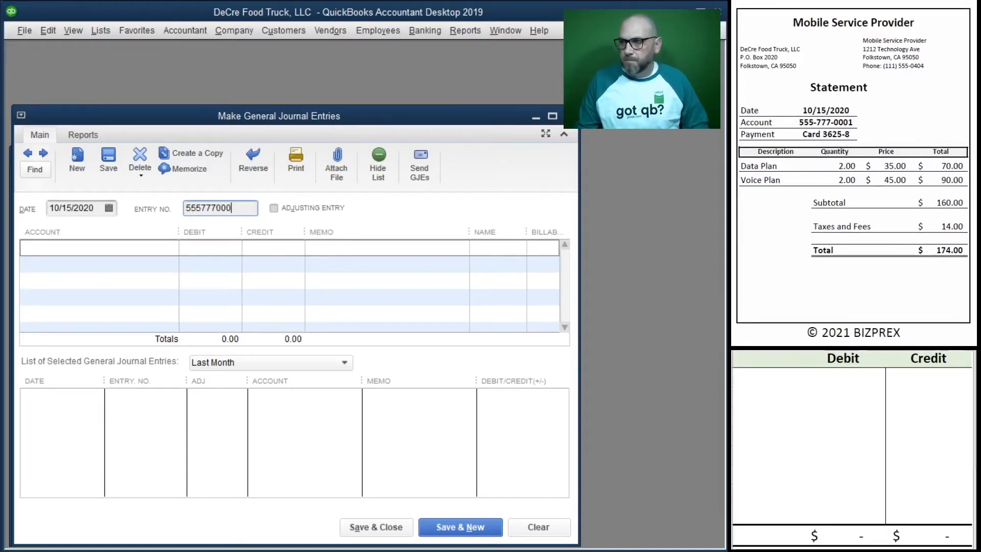
Credit the 21100 Credit Card account with 174.00 on the first line, and copy the entry number into its memo
left_click(168, 248)
left_click(85, 382)
left_click(268, 250)
type("174")
left_click(366, 249)
left_click_drag(246, 208, 109, 207)
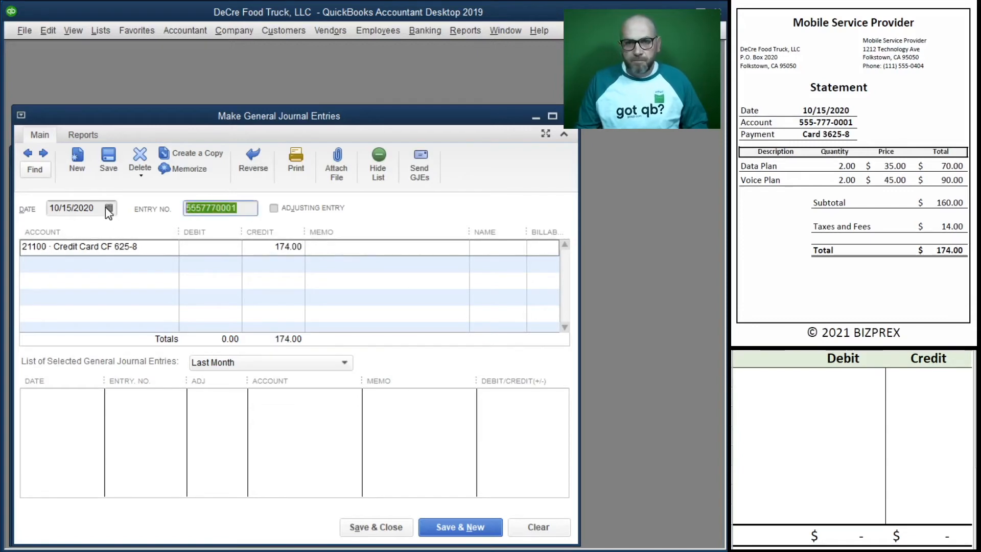
key("ctrl+c")
left_click(355, 247)
key("ctrl+v")
Debit 174.00 to 62600 Telephone Expense on the second line, then save the entry and start a new one
left_click(97, 262)
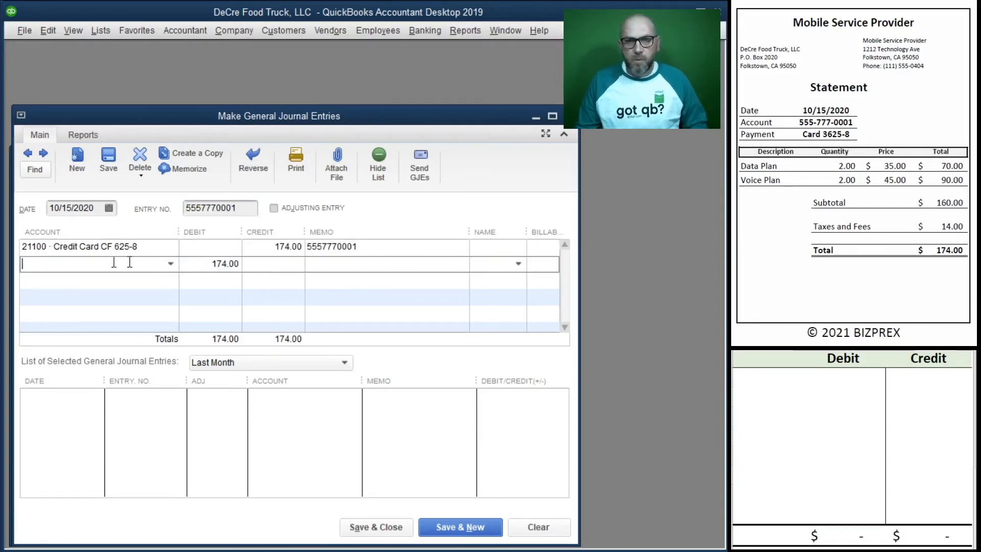
type("62600 · Te")
key("Tab")
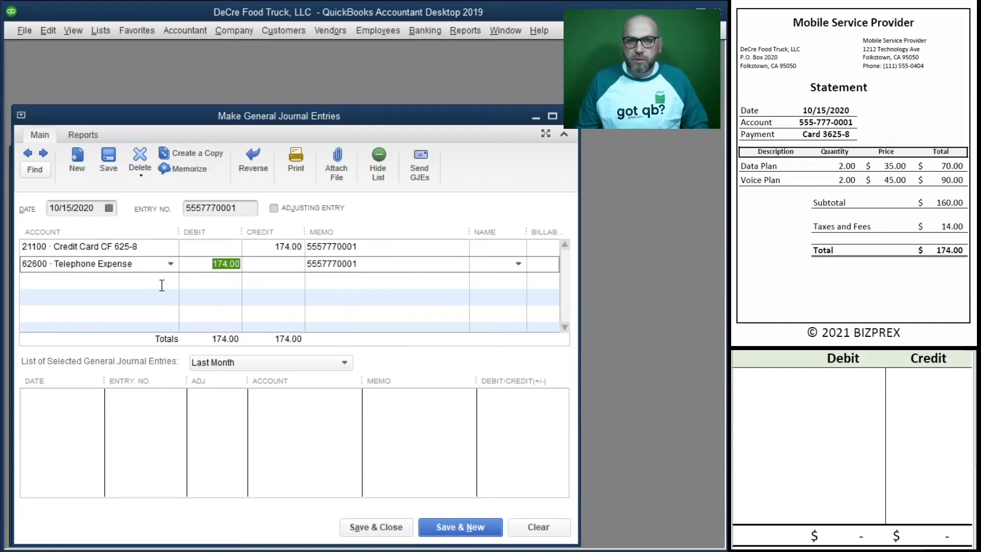
key("Tab")
key("Tab")
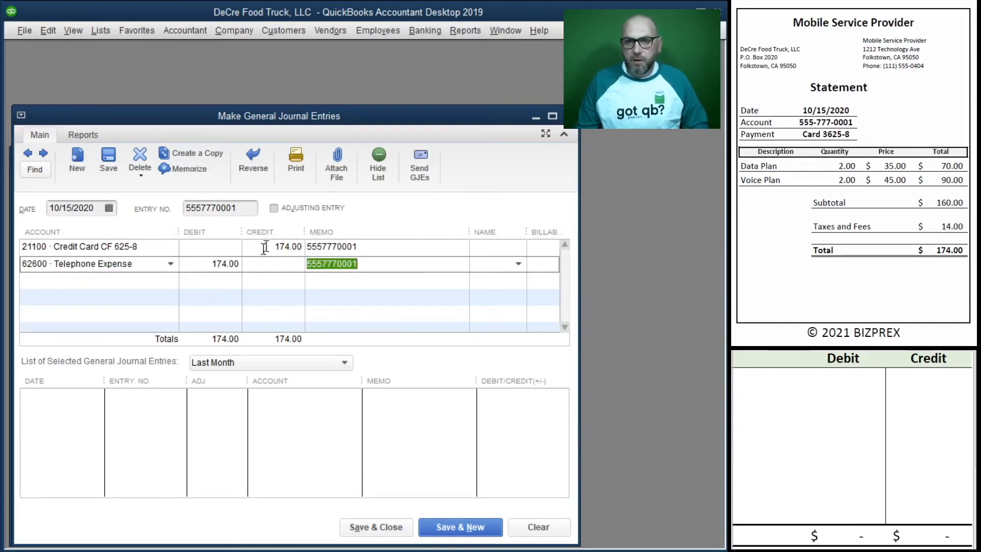
left_click(477, 533)
Date the new journal entry 10/17/2020 and enter the To Go Packs invoice number 10902B as its entry number
scroll(823, 197, "down", 15)
scroll(823, 198, "up", 10)
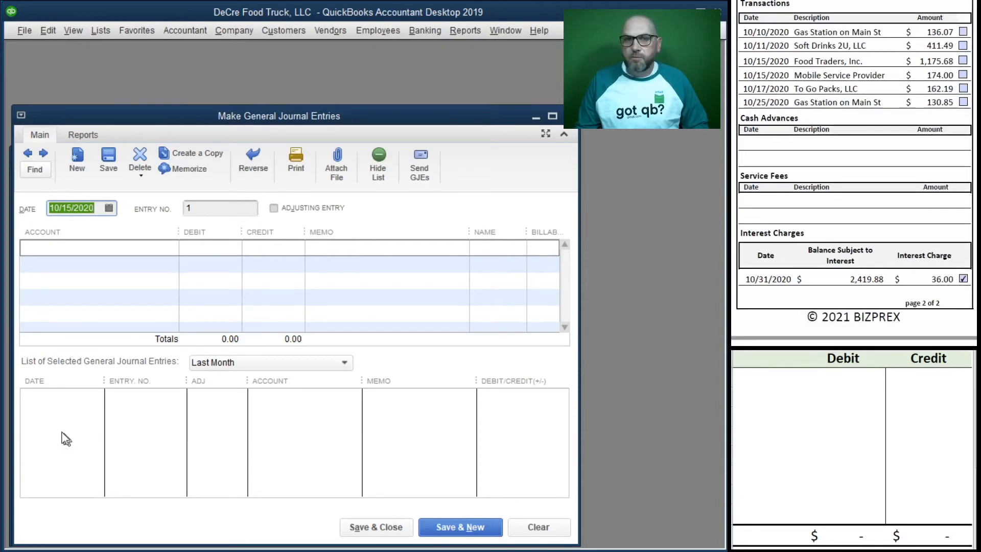
type("10/17/2020")
key("Tab")
scroll(852, 270, "down", 5)
scroll(852, 269, "down", 10)
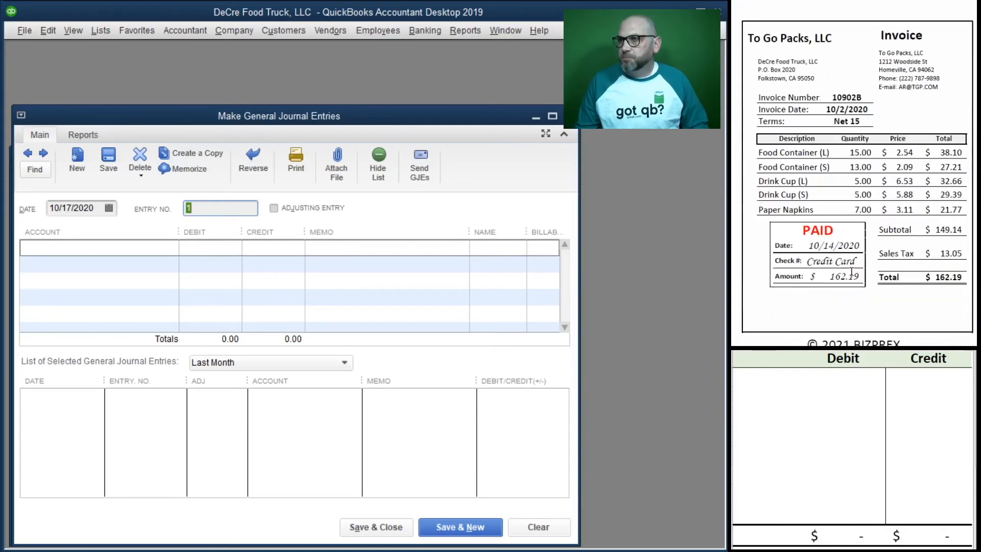
scroll(852, 272, "down", 3)
scroll(855, 273, "up", 2)
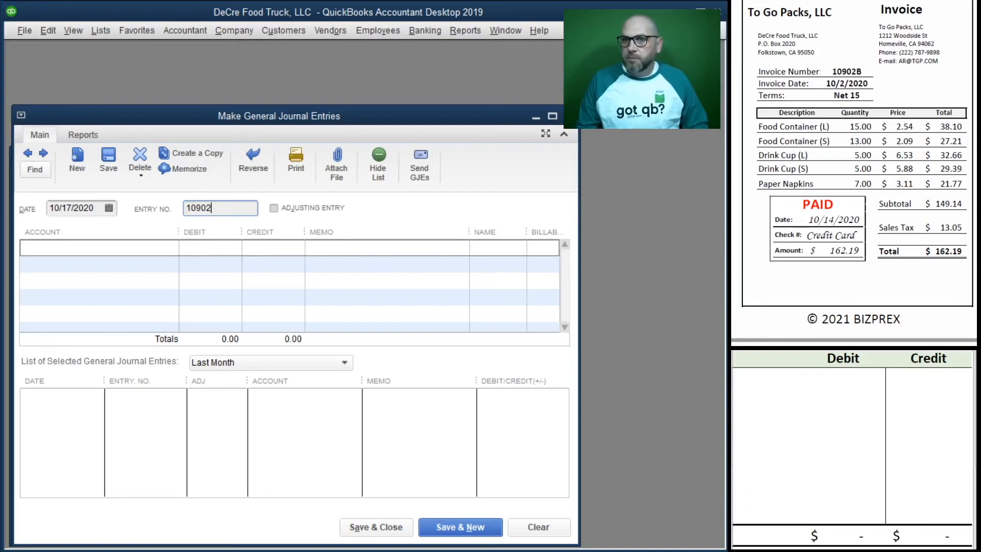
Credit the 21100 Credit Card account with 162.19 on the first line, and copy the entry number into its memo
left_click(121, 254)
left_click(171, 248)
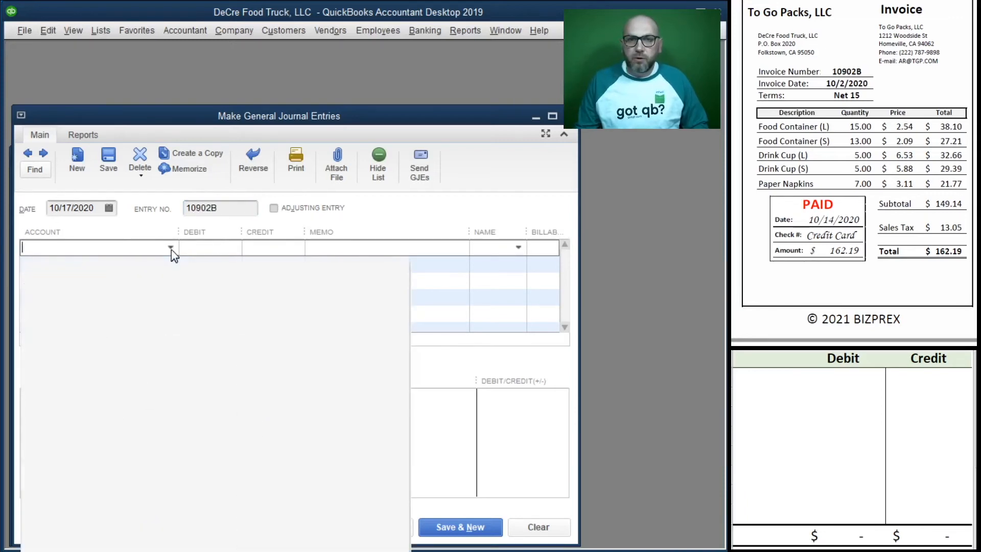
left_click(109, 383)
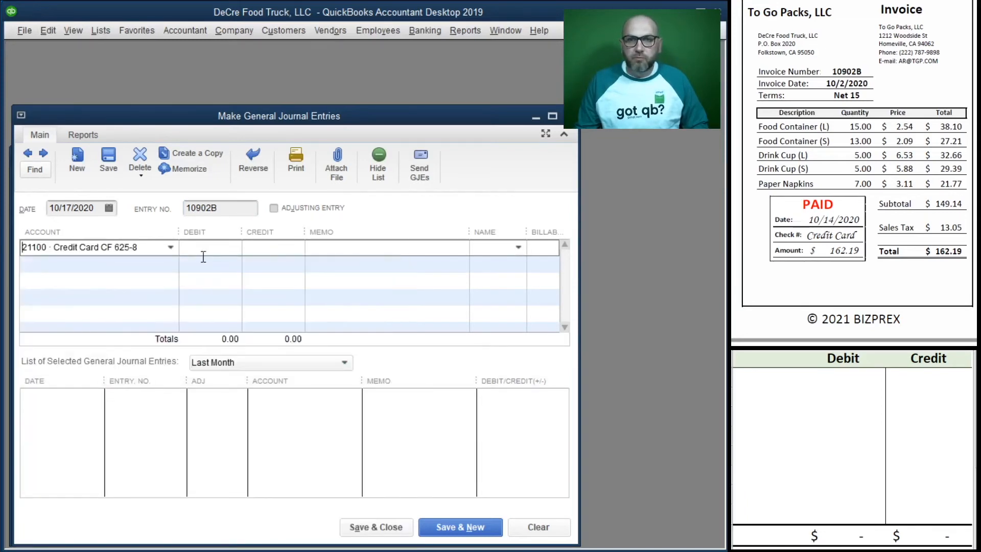
left_click(278, 251)
type("162")
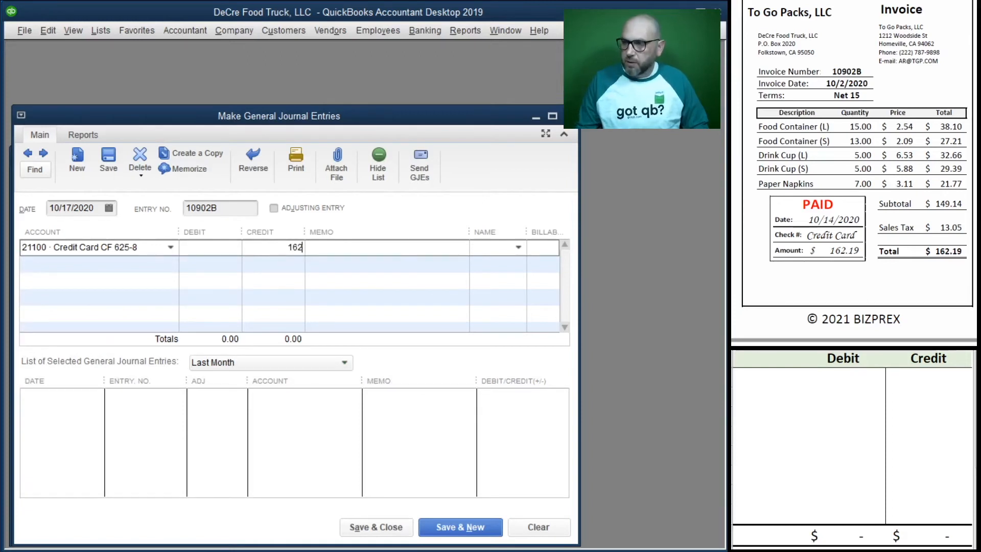
key("Tab")
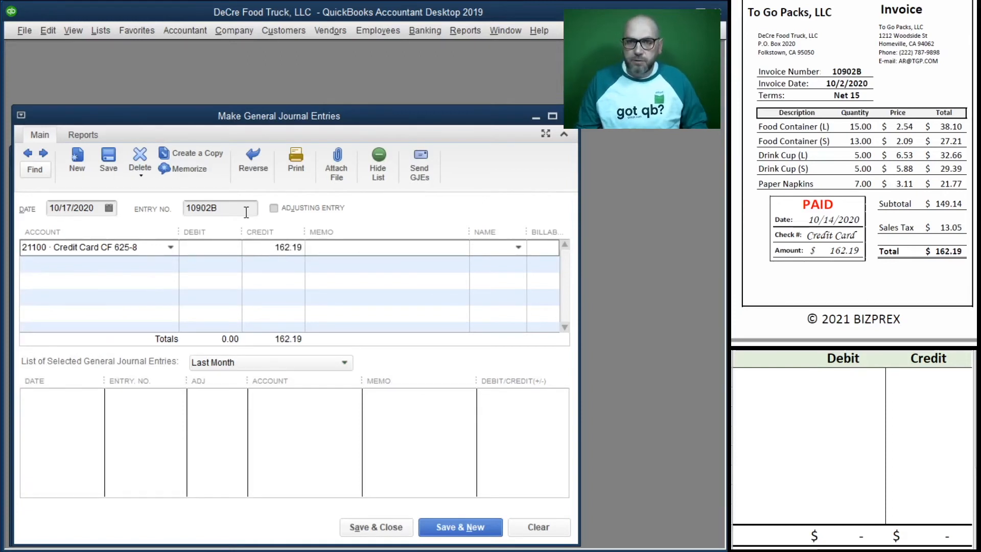
left_click_drag(245, 210, 135, 211)
key("ctrl+c")
left_click(335, 246)
key("ctrl+v")
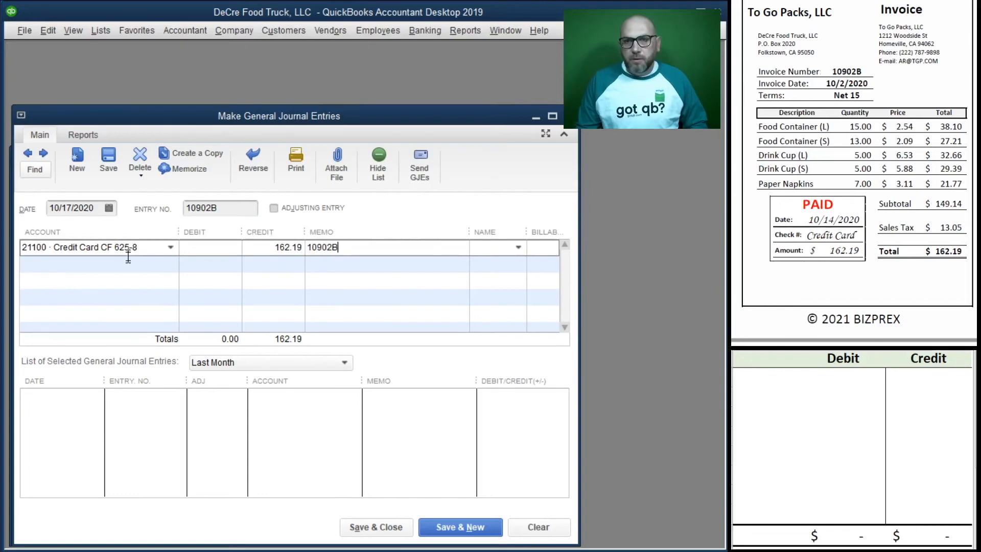
Debit 162.19 to 60100 Restaurant Supplies on the second line, then save the entry and start a new one
left_click(129, 261)
left_click(170, 264)
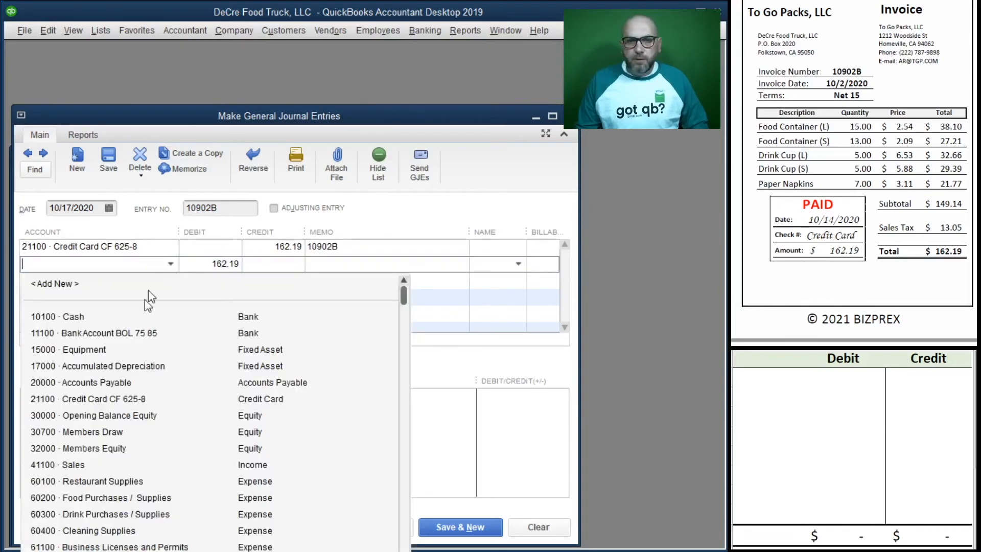
left_click(121, 481)
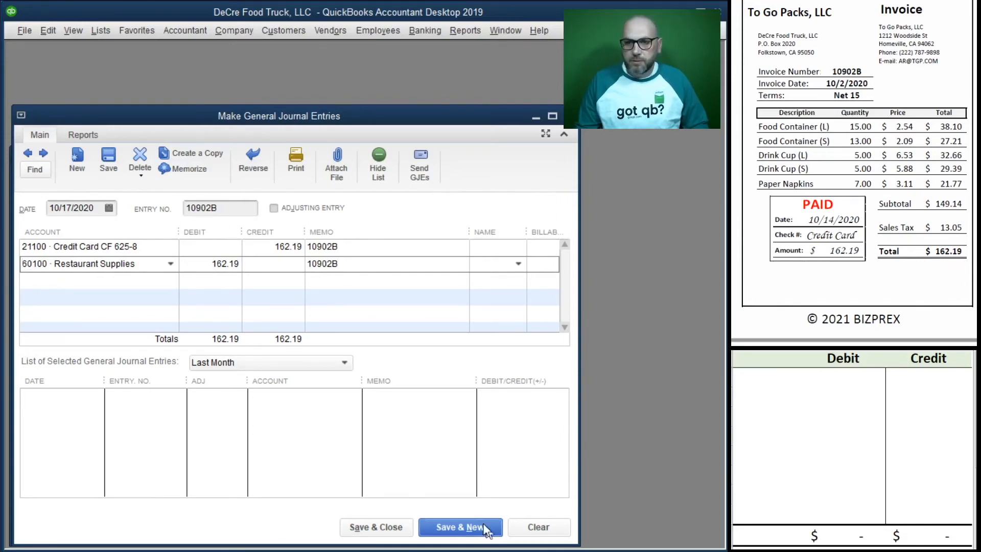
left_click(460, 527)
Date the new journal entry 10/25/2020 and enter the Gas Station on Main St receipt number 769181 as its entry number
scroll(780, 119, "down", 15)
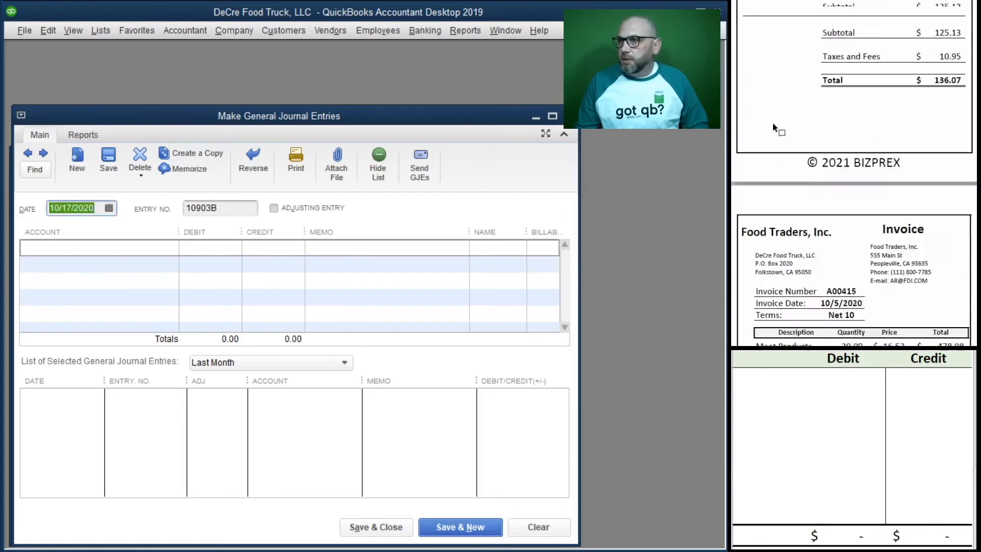
scroll(753, 131, "down", 15)
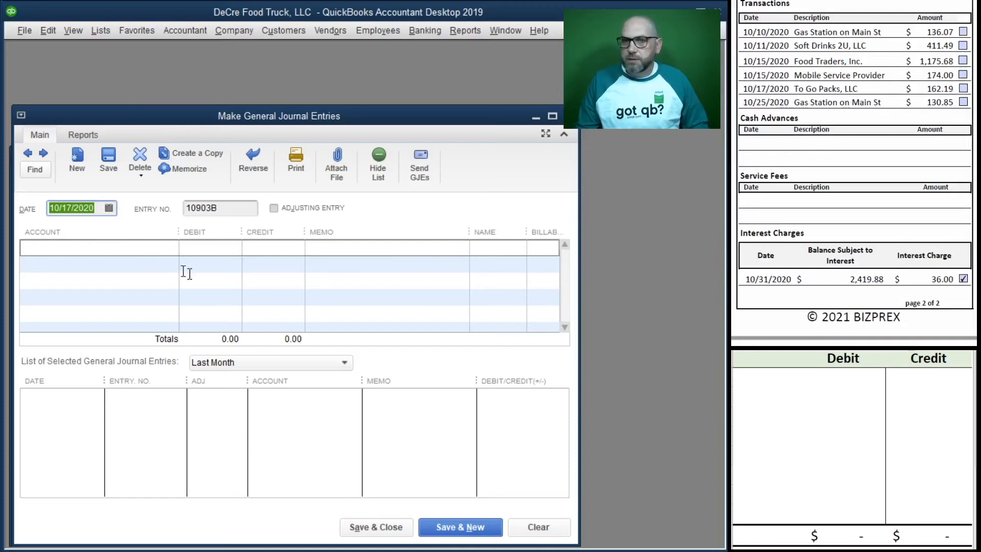
type("10/25/")
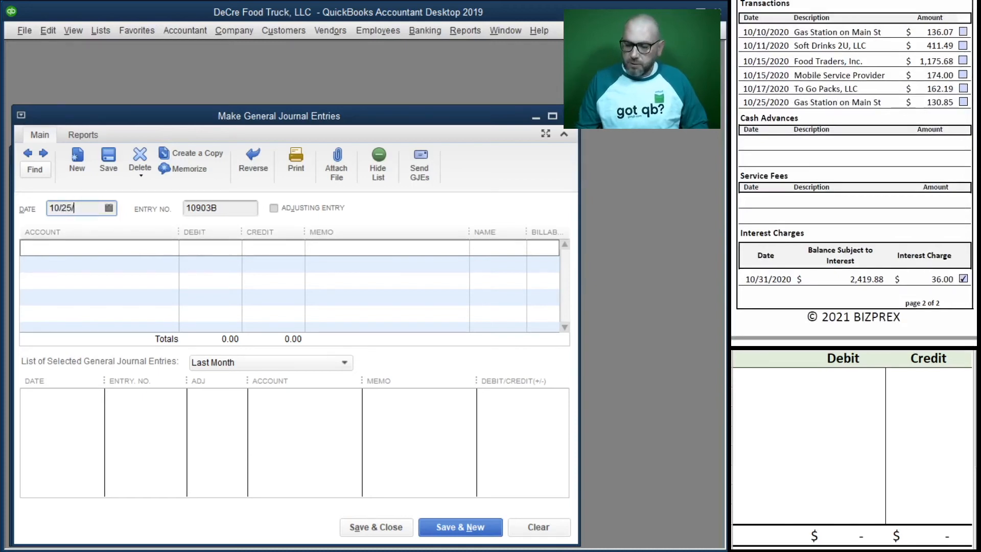
key("Tab")
scroll(781, 207, "up", 15)
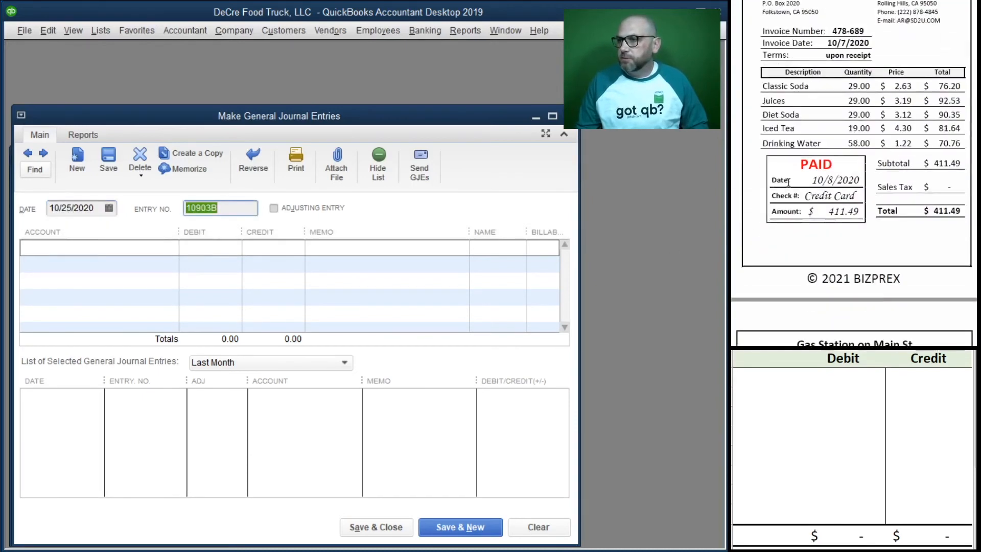
scroll(780, 201, "up", 10)
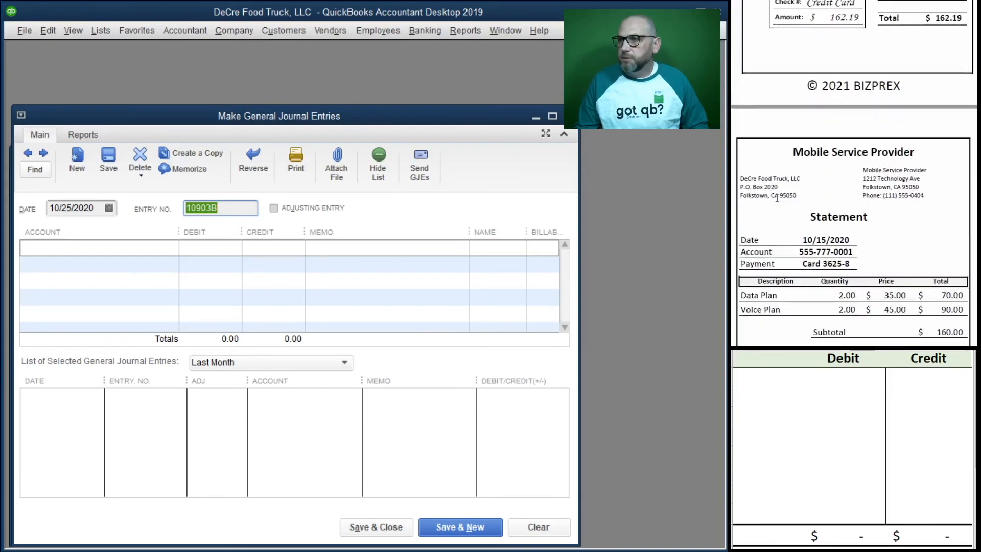
scroll(775, 195, "down", 8)
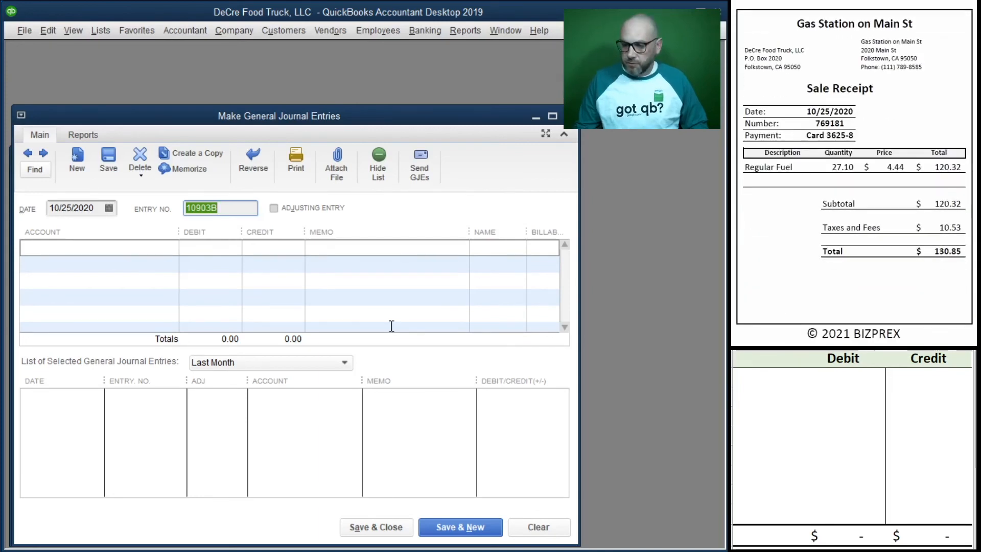
type("769")
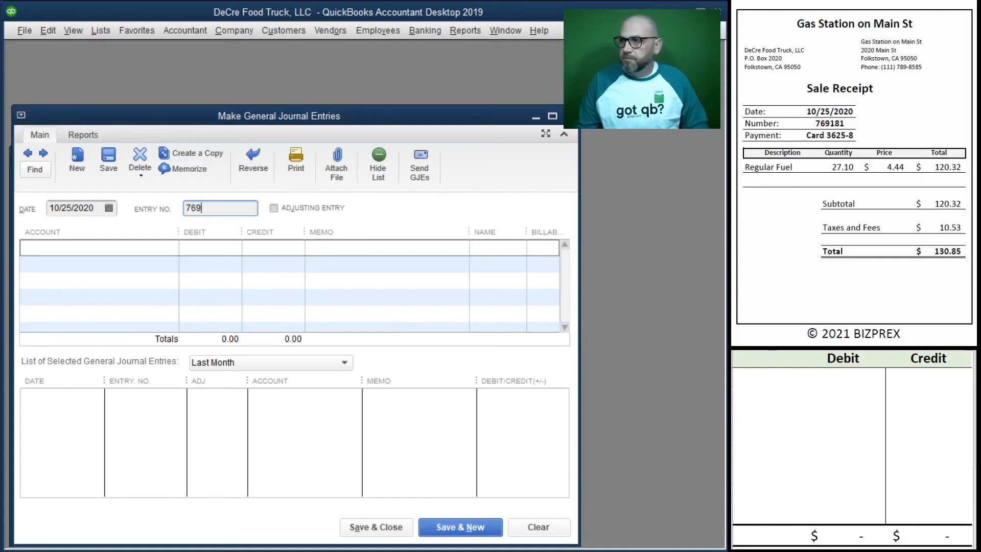
key("Tab")
key("Tab")
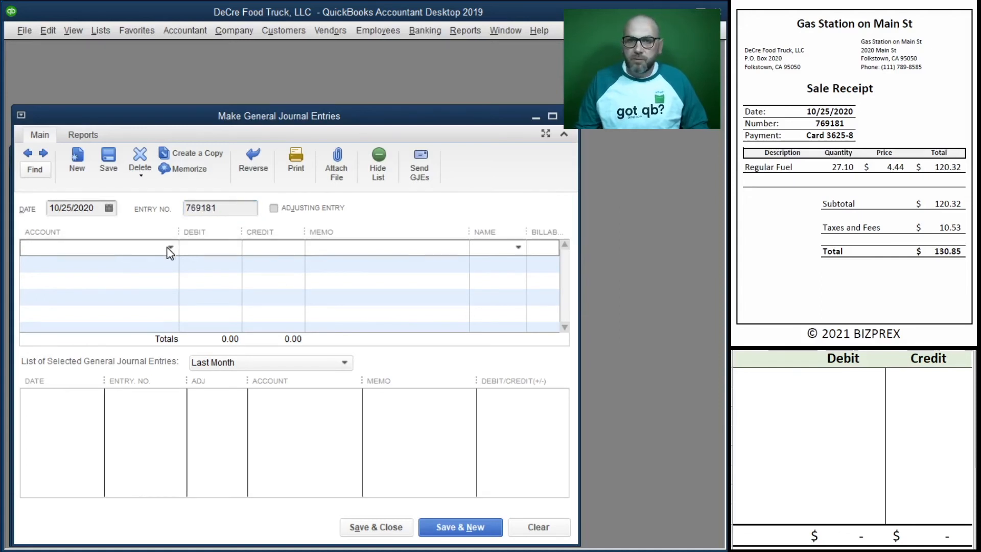
Credit the 21100 Credit Card account with 130.85 on the first line, and copy the entry number into its memo
left_click(170, 248)
left_click(112, 383)
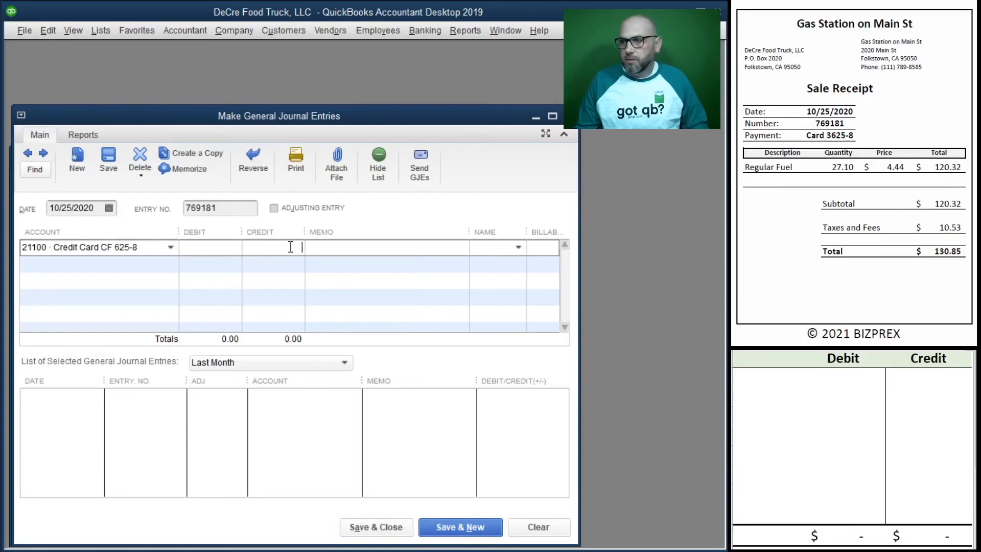
type("130.85")
left_click(236, 210)
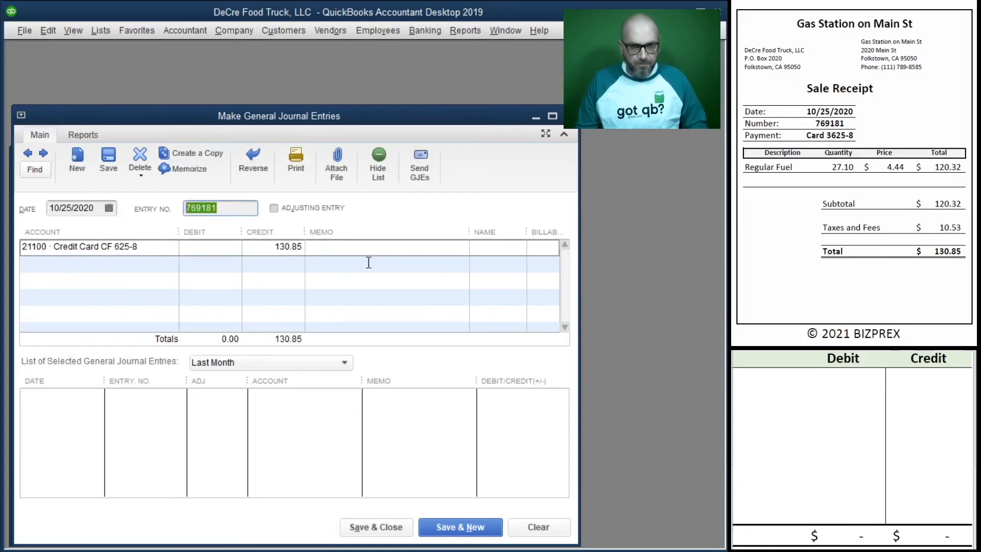
left_click(362, 247)
key("ctrl+v")
Debit 130.85 to 63200 Truck Expense - Fuel on the second line, then save and close the journal entry
left_click(114, 265)
type("F")
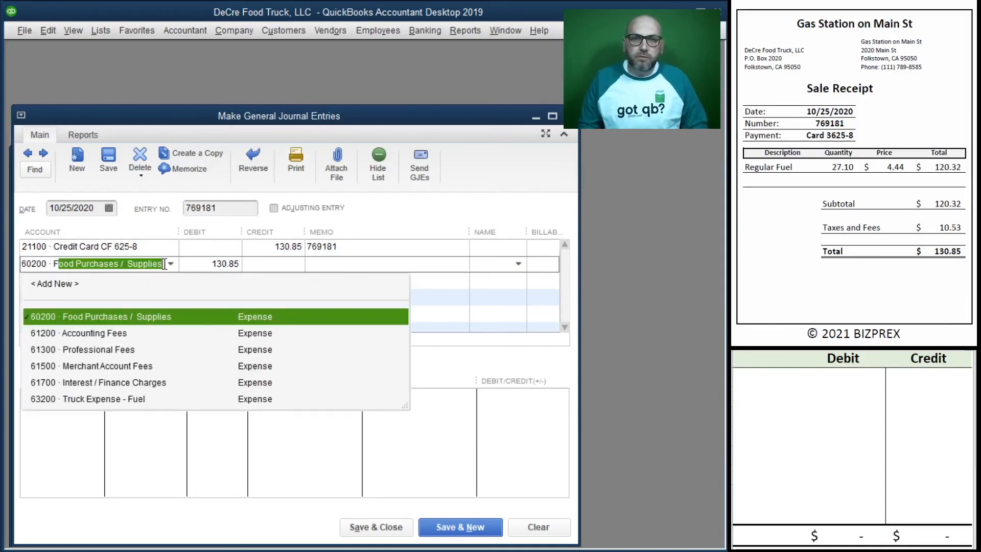
key("Down")
key("Down")
key("Down")
key("Down")
key("Down")
key("Tab")
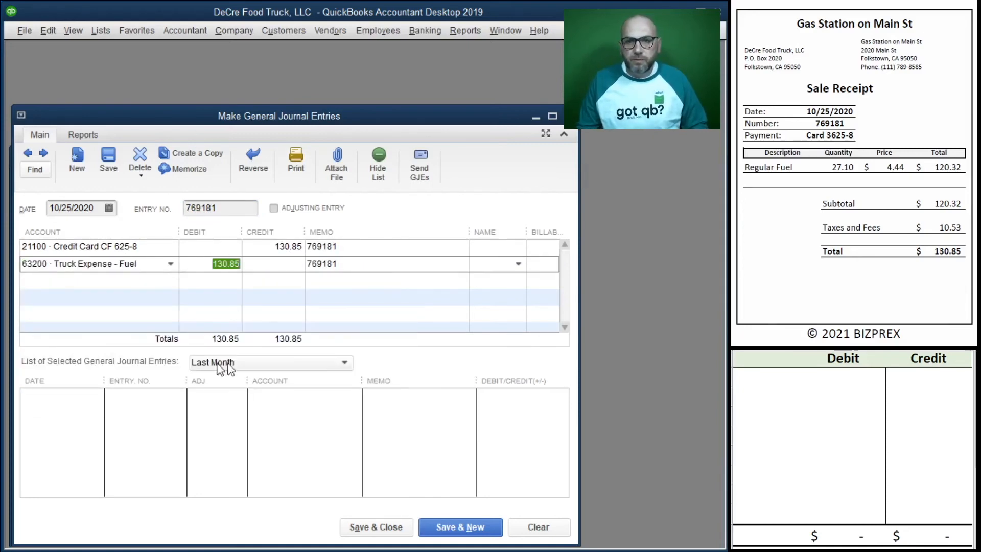
key("Tab")
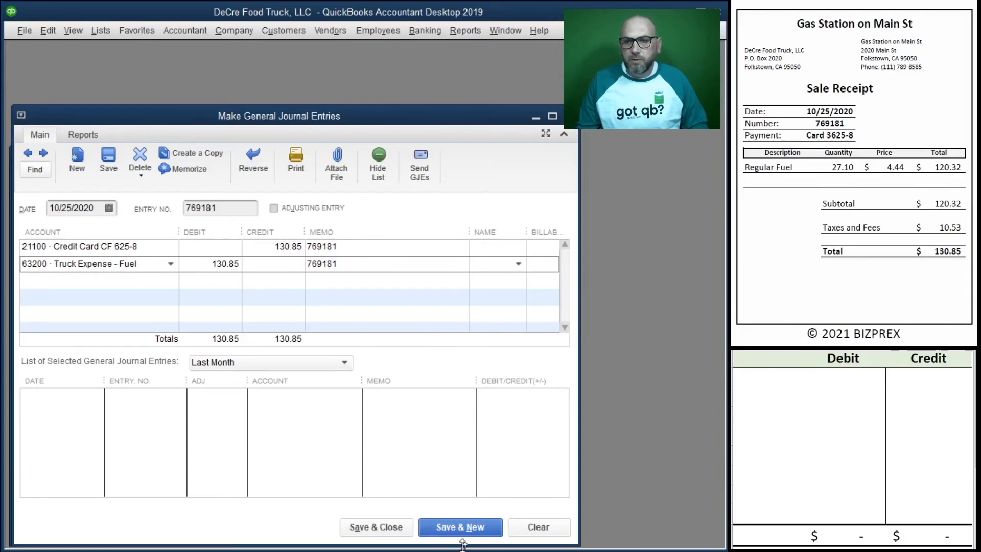
left_click(377, 531)
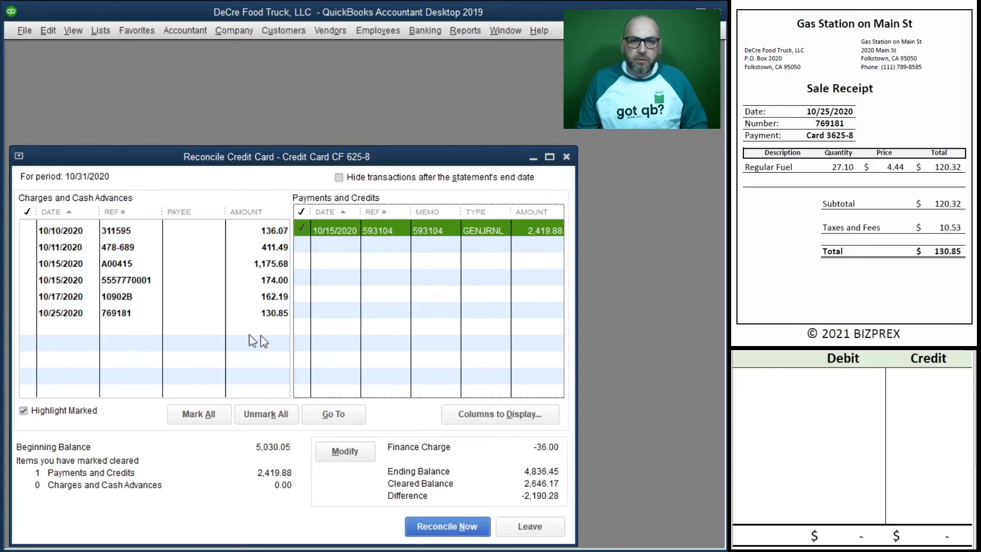
Mark all six charges dated 10/10/2020 through 10/25/2020 as cleared, and tick the matching transactions on the CreditFirst statement
scroll(878, 161, "up", 20)
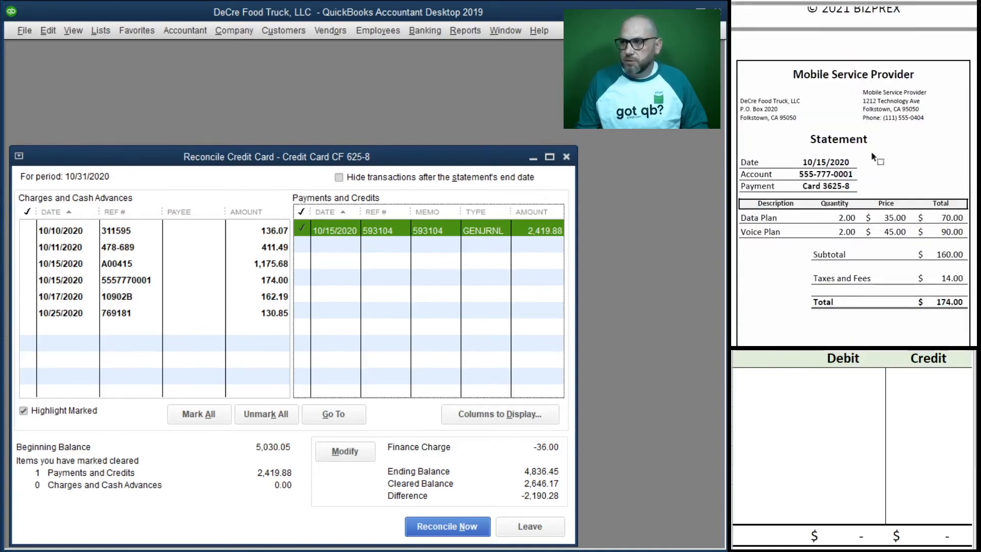
scroll(877, 150, "down", 20)
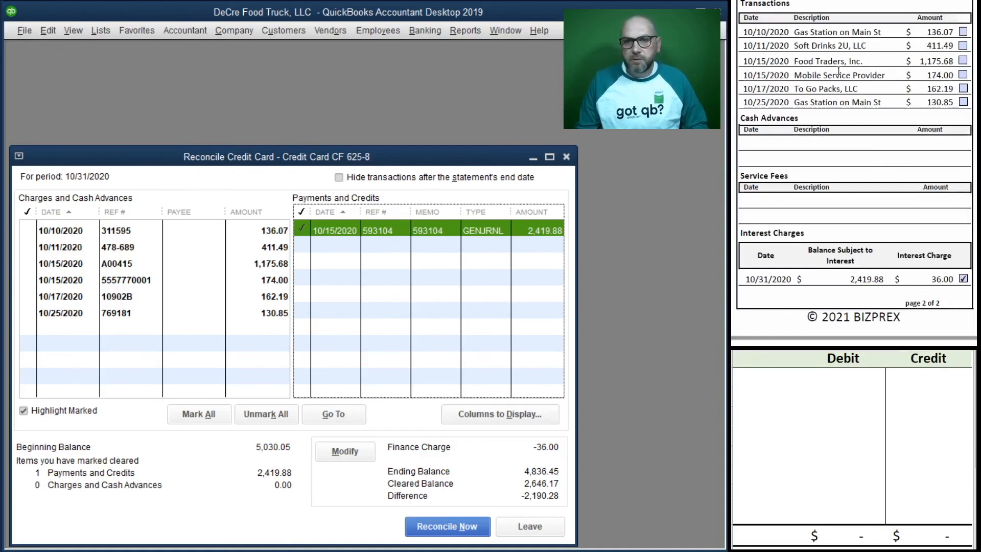
left_click(27, 234)
left_click(963, 45)
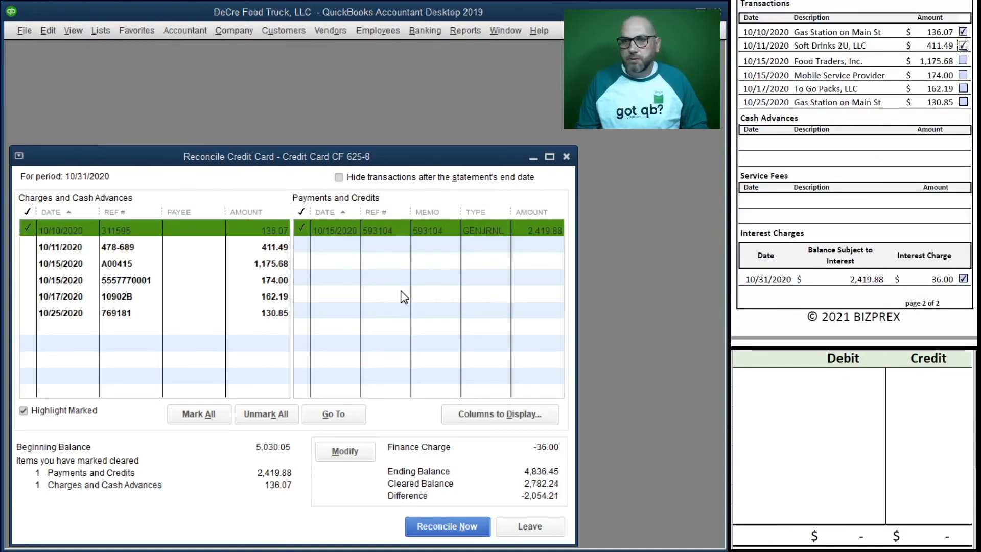
left_click(26, 246)
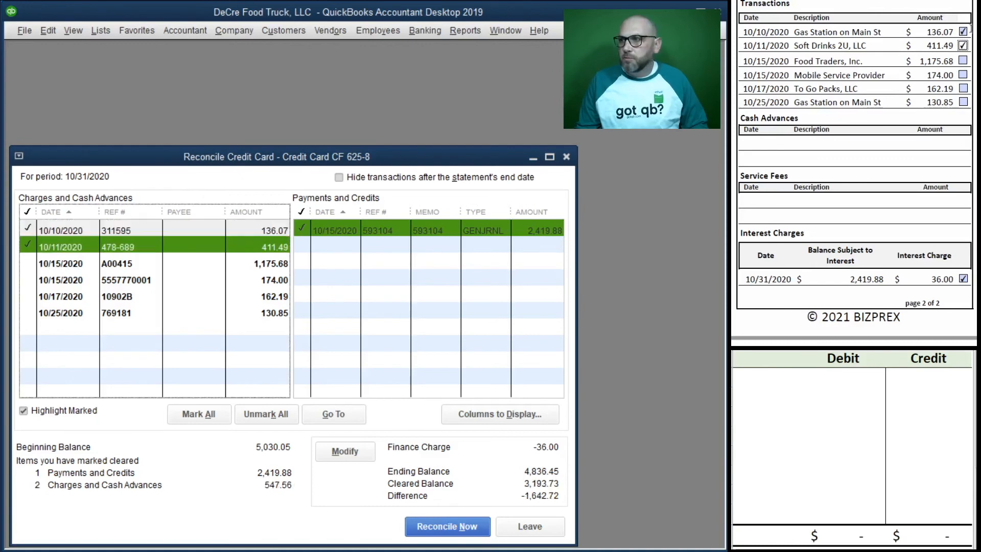
left_click(963, 61)
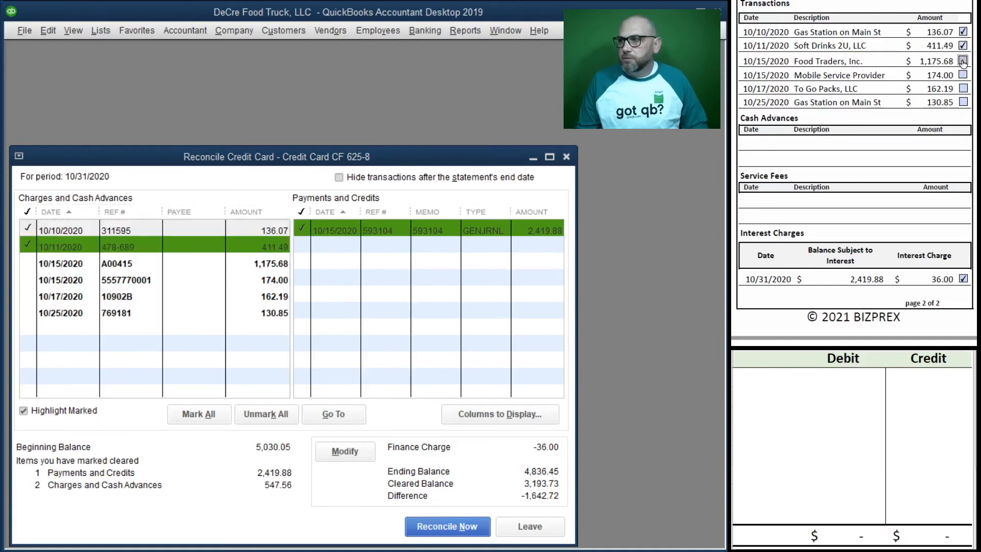
left_click(29, 263)
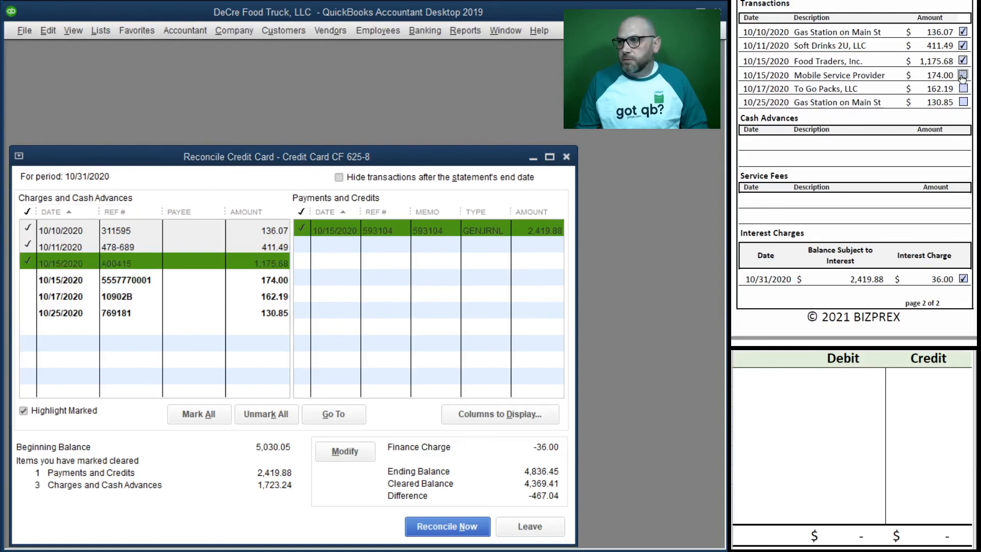
left_click(29, 280)
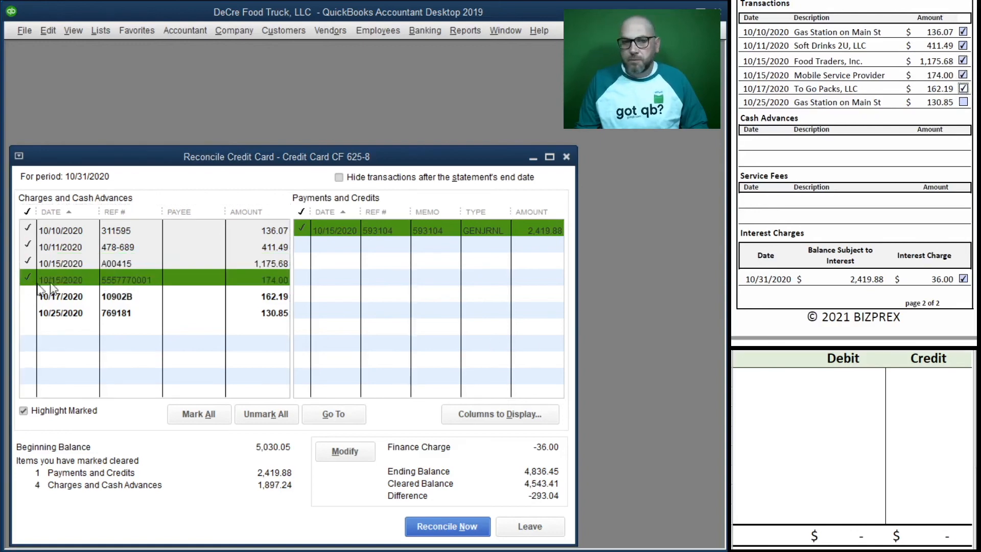
left_click(28, 297)
left_click(25, 313)
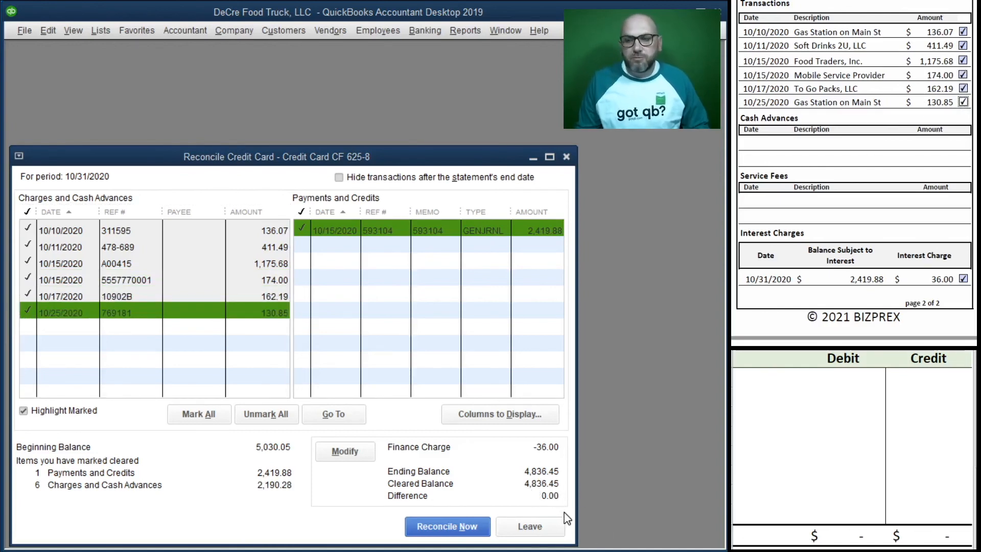
Complete the credit card reconciliation for 10/31/2020 and display both the summary and detail reconciliation reports
left_click(456, 529)
left_click(321, 384)
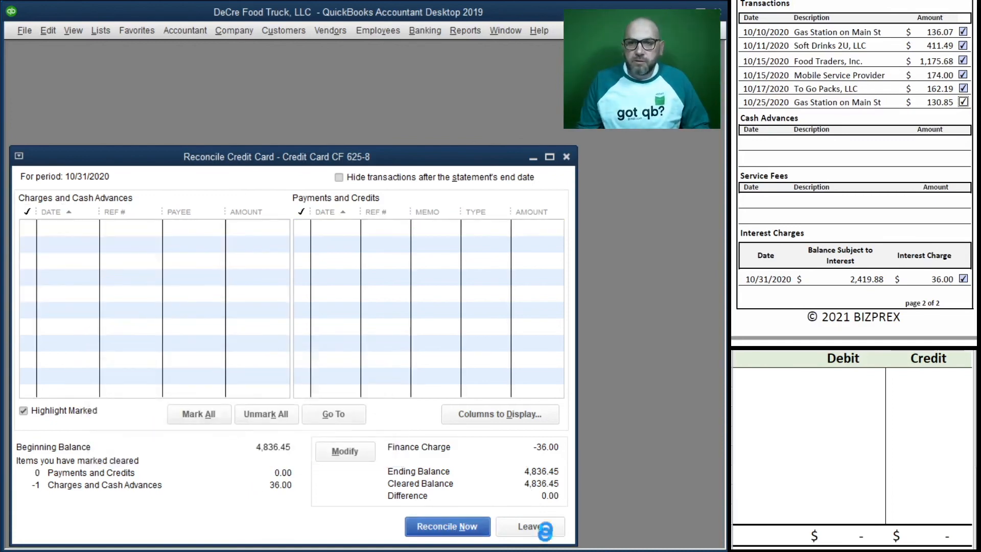
left_click(197, 427)
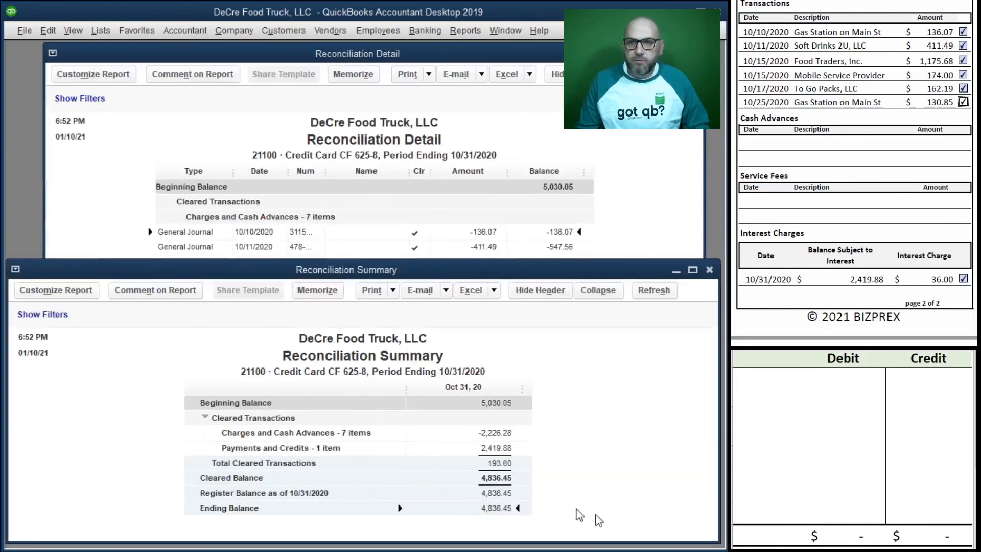
Check the Reconciliation Summary and Reconciliation Detail reports against the CreditFirst statement, closing each report
scroll(821, 174, "up", 10)
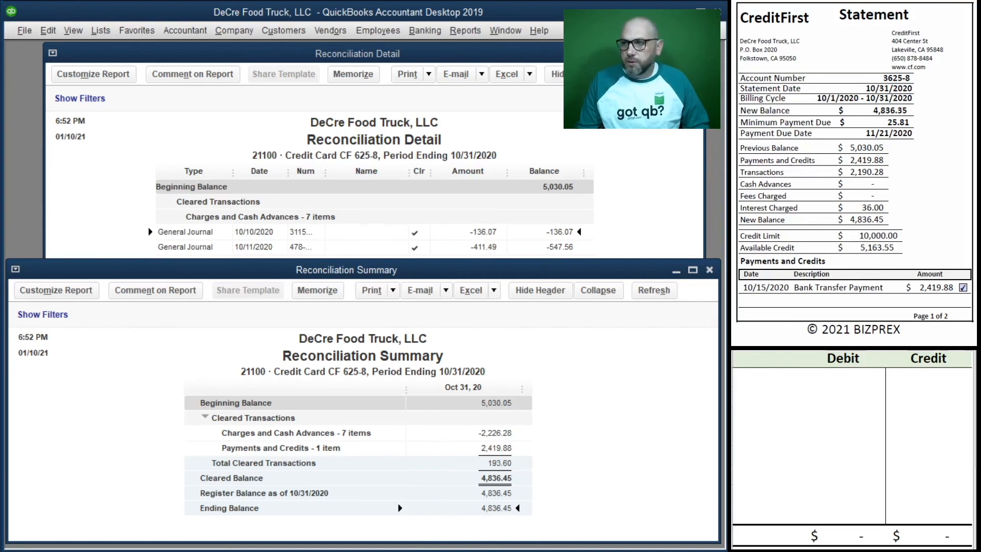
left_click(711, 271)
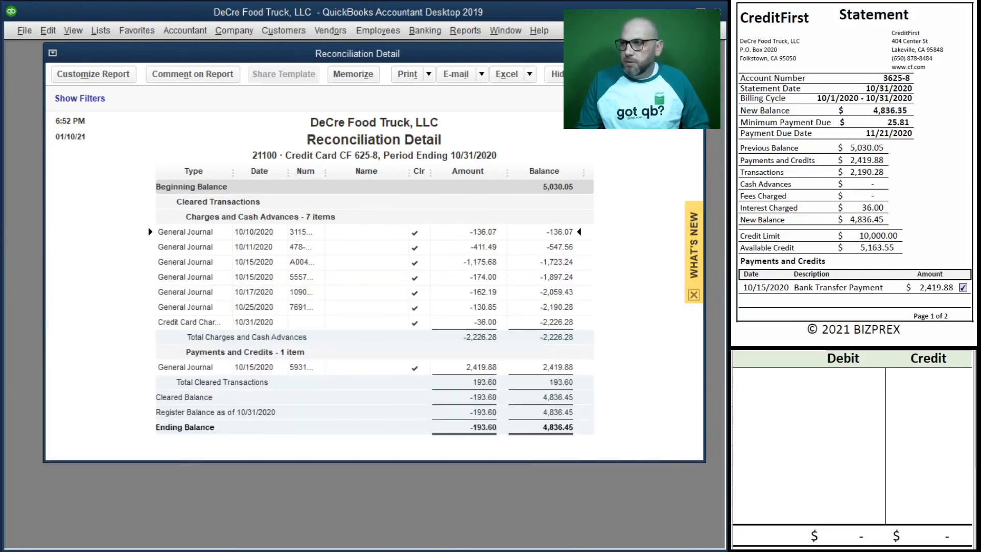
scroll(895, 283, "down", 5)
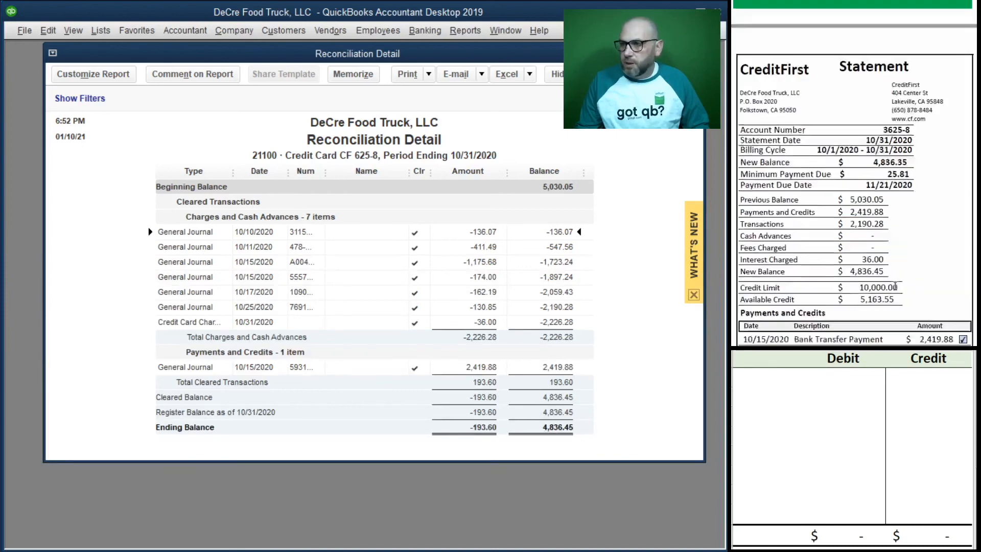
scroll(895, 282, "down", 1)
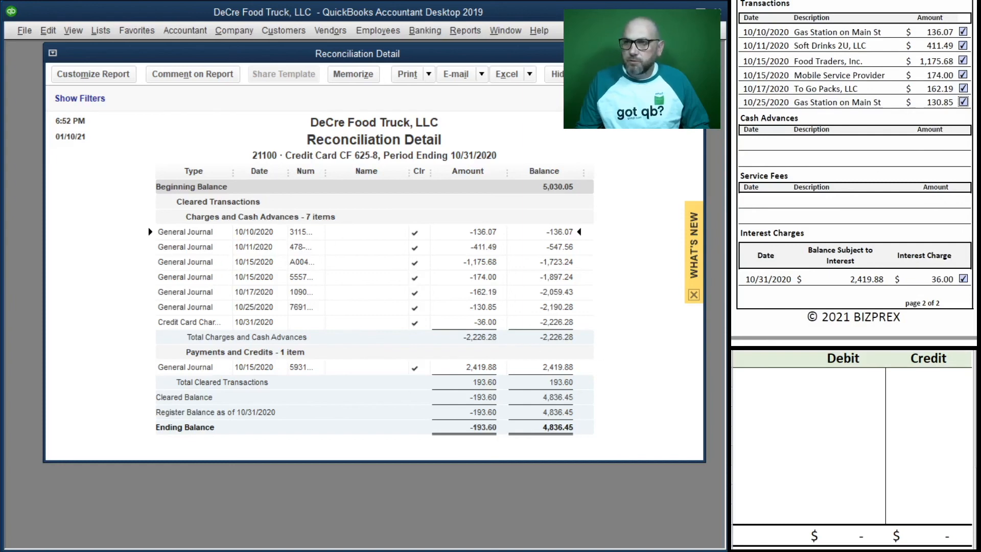
left_click(694, 53)
scroll(856, 189, "down", 15)
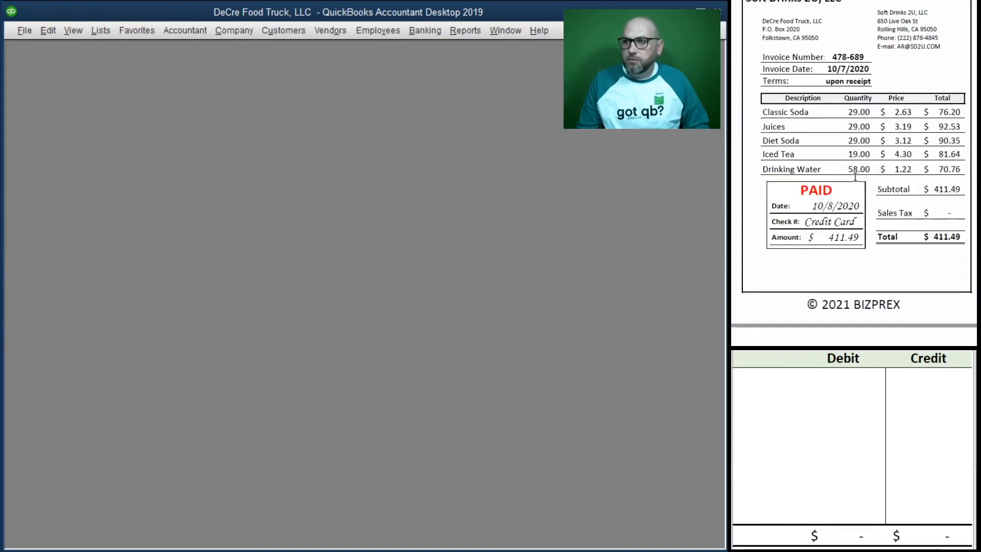
scroll(856, 188, "down", 20)
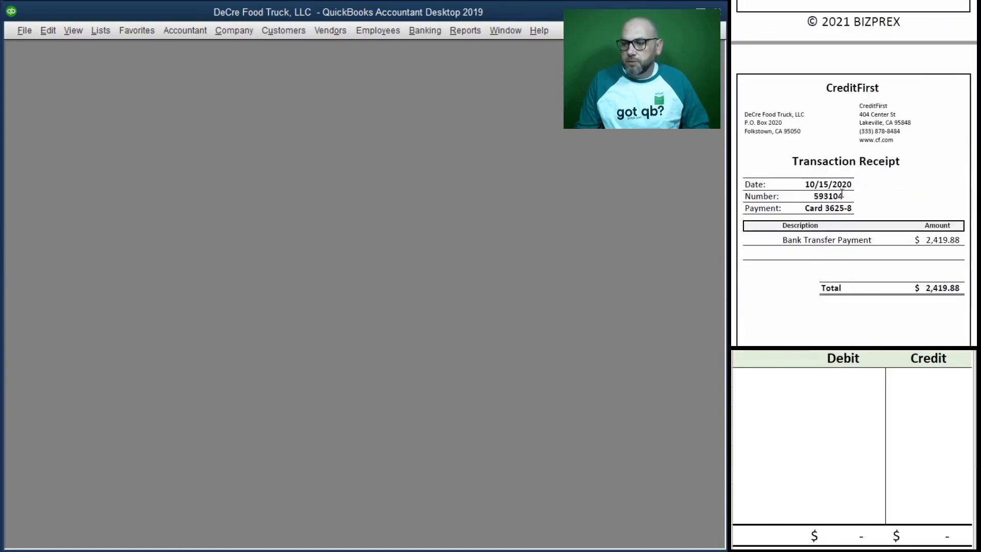
scroll(838, 195, "down", 10)
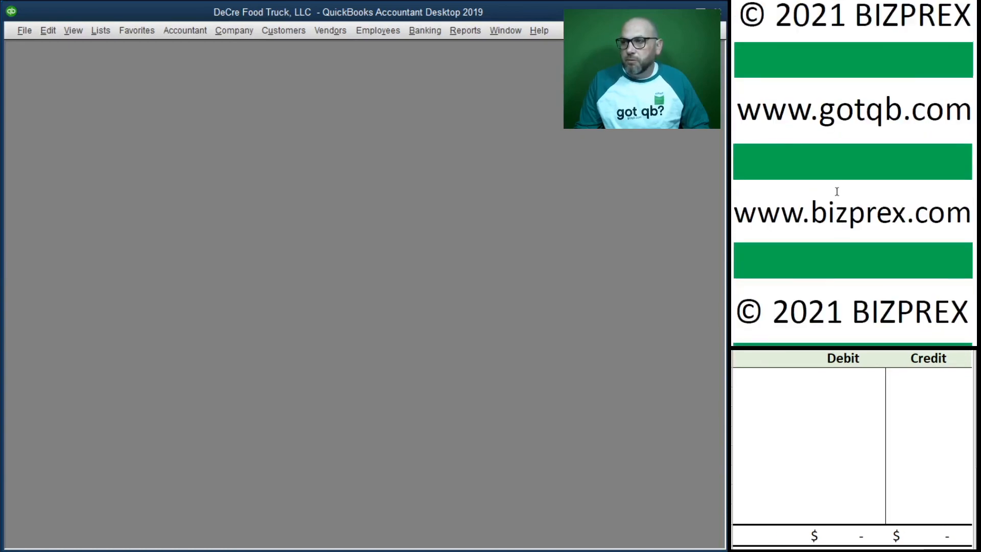